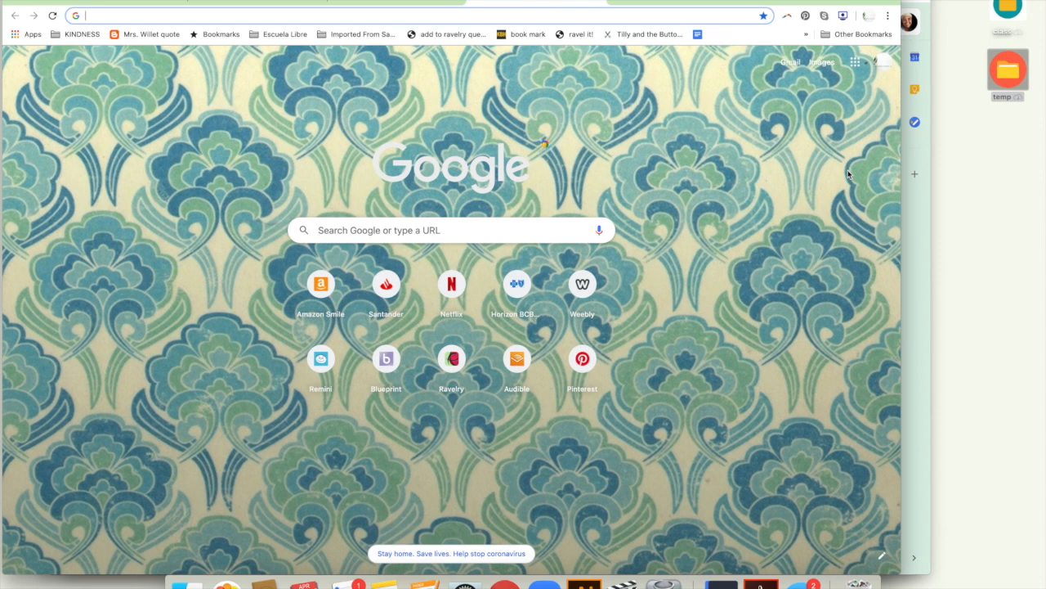
- Switch to the user's Kaplan Preschool Google account and open Google Drive
left_click(882, 66)
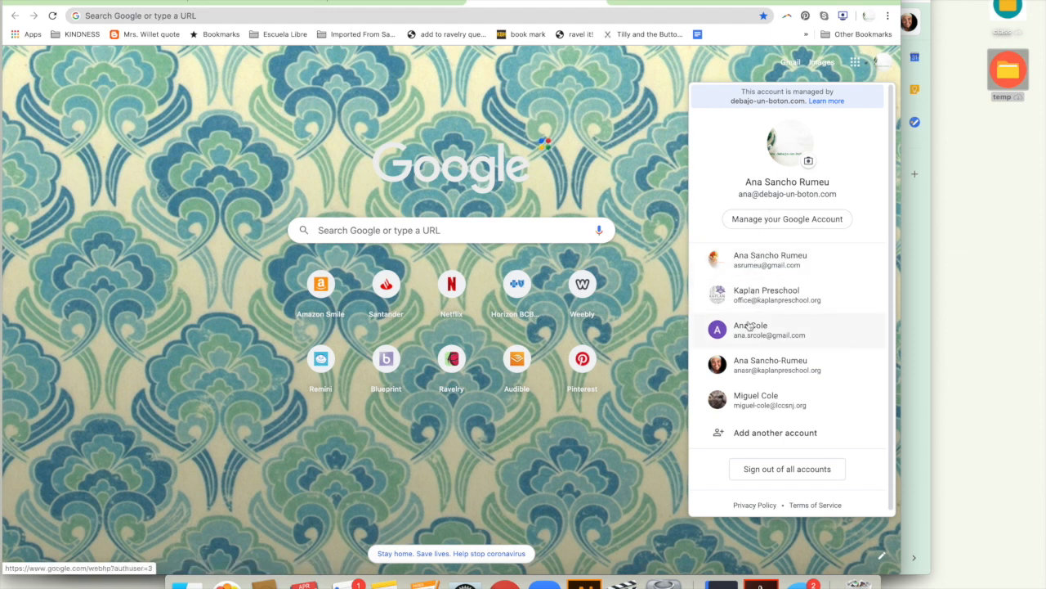
left_click(745, 365)
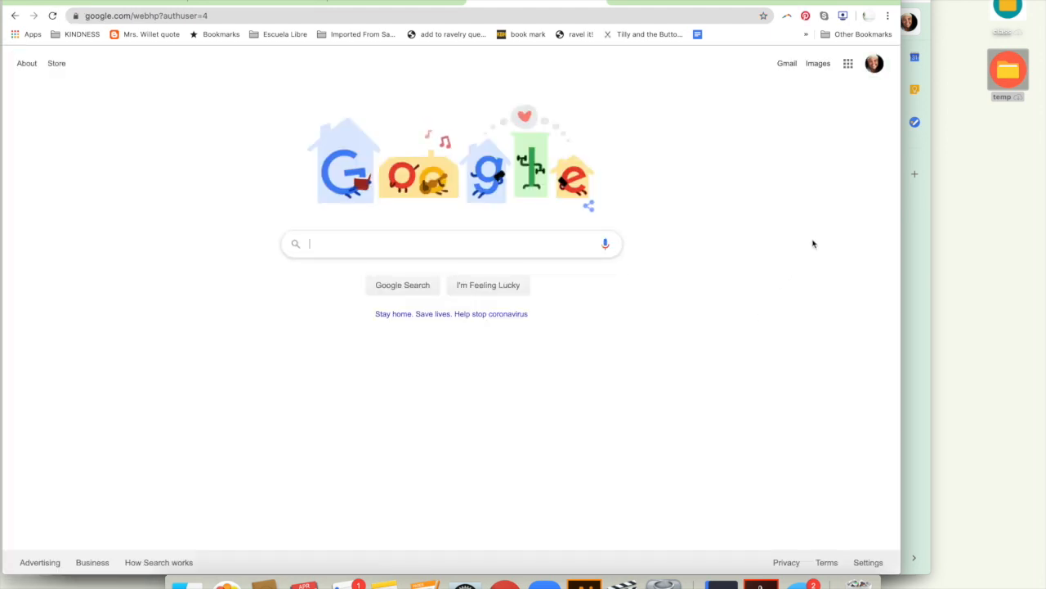
left_click(847, 64)
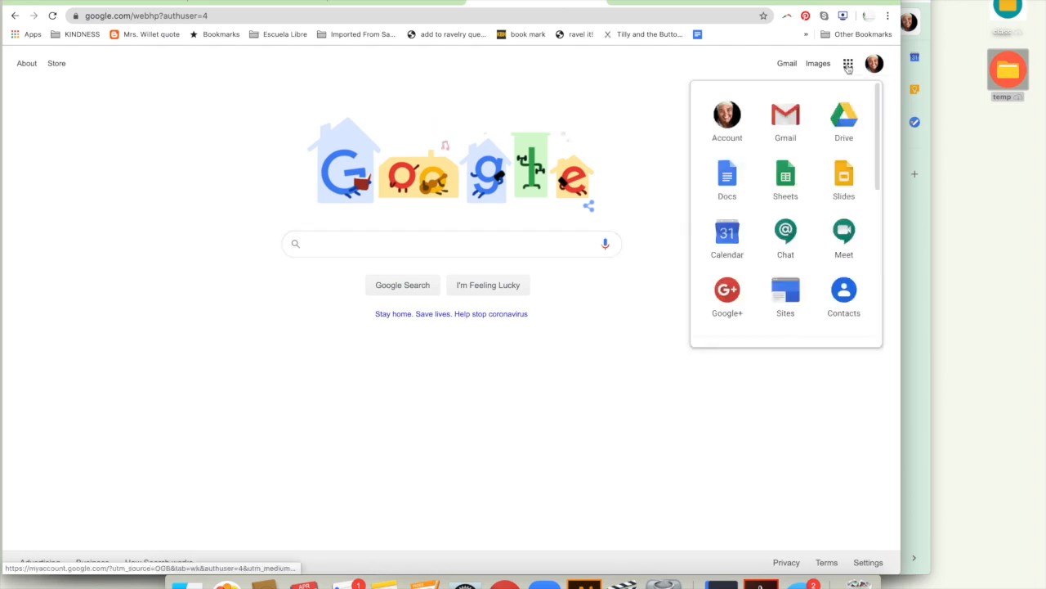
left_click(844, 119)
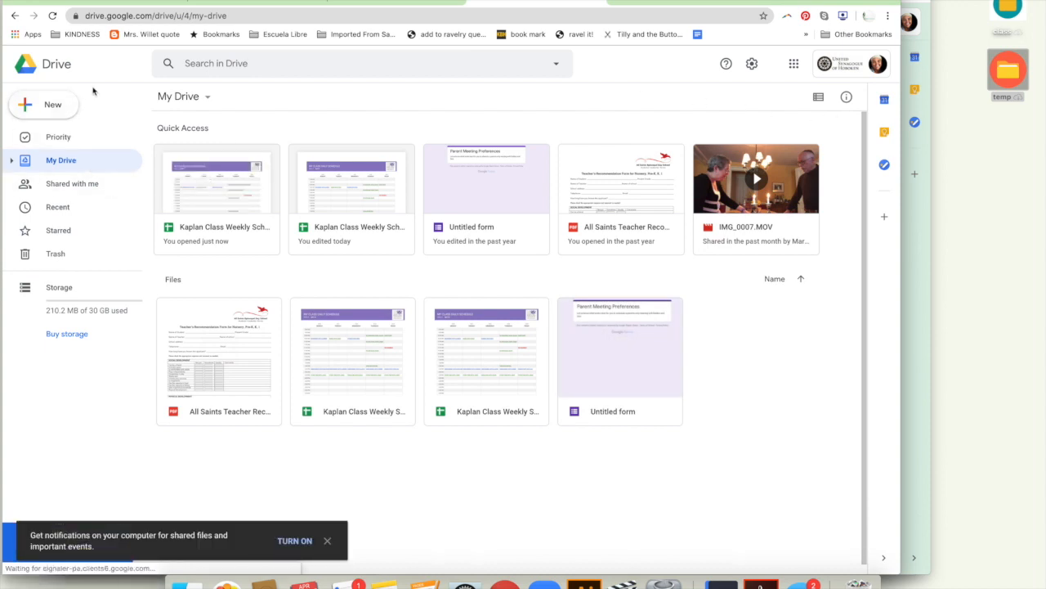
- Create a Google Sheets spreadsheet from the Hobokensynagogue.org template "Kaplan Class Weekly Schedule"
left_click(54, 107)
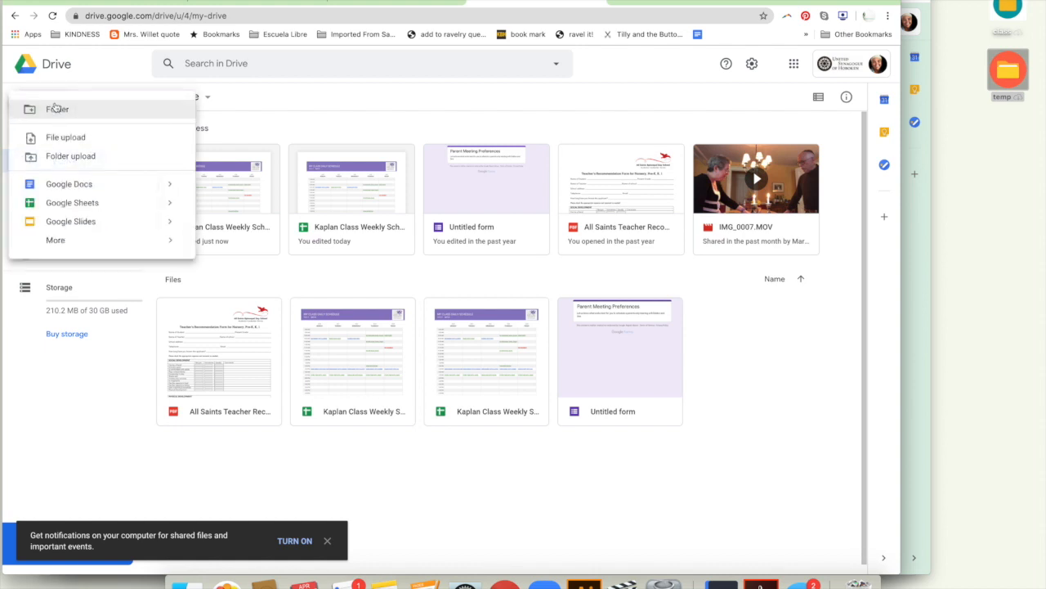
left_click(170, 208)
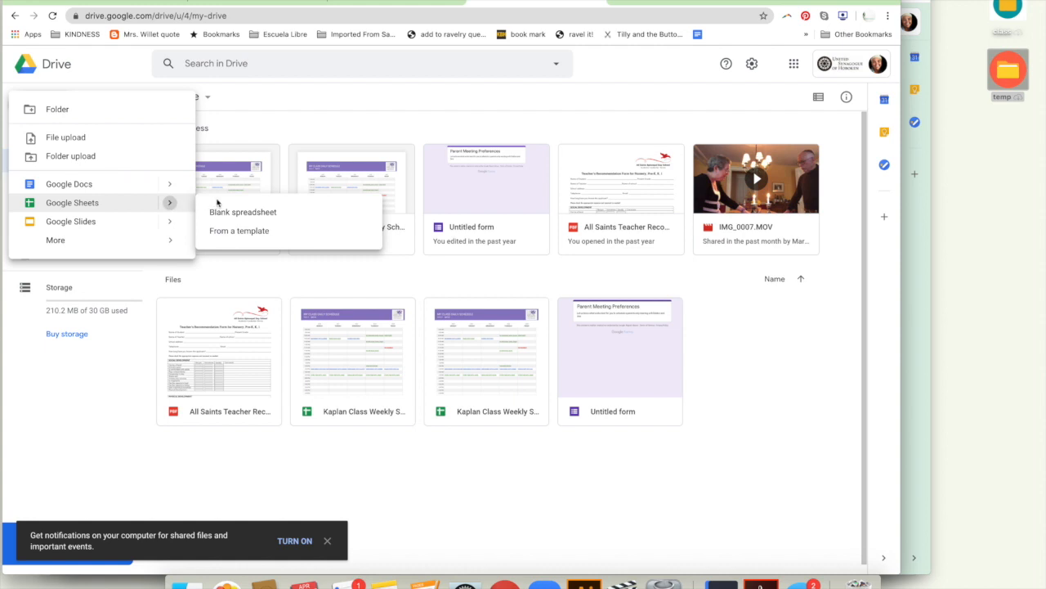
left_click(230, 232)
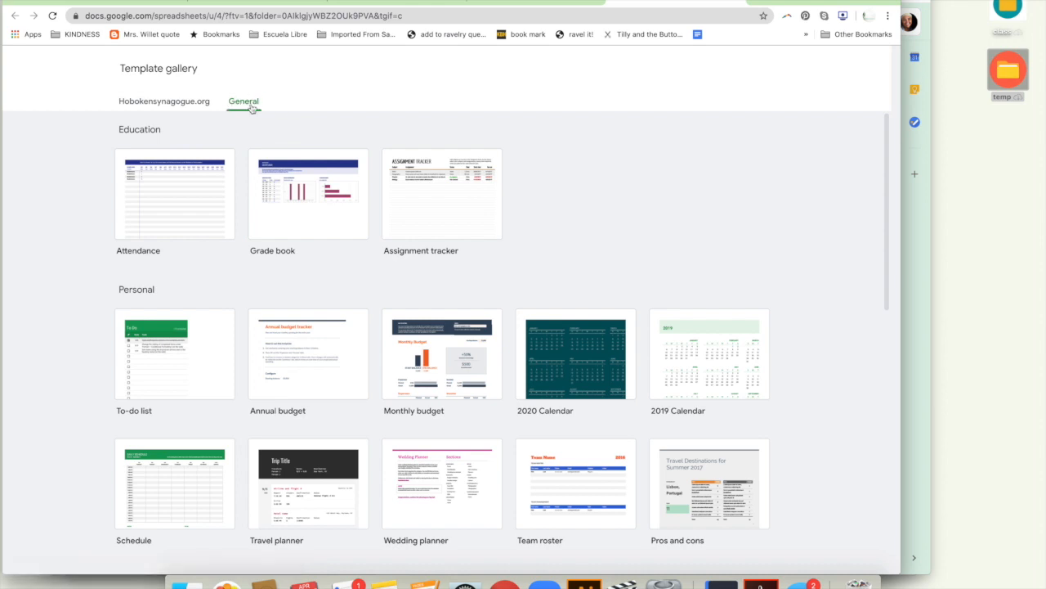
left_click(160, 104)
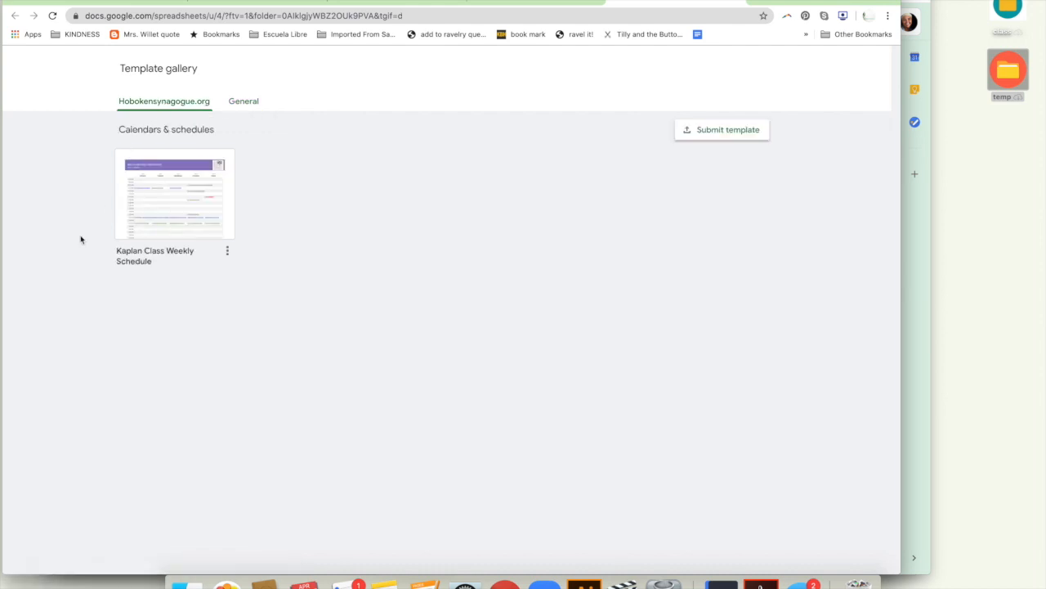
left_click(163, 205)
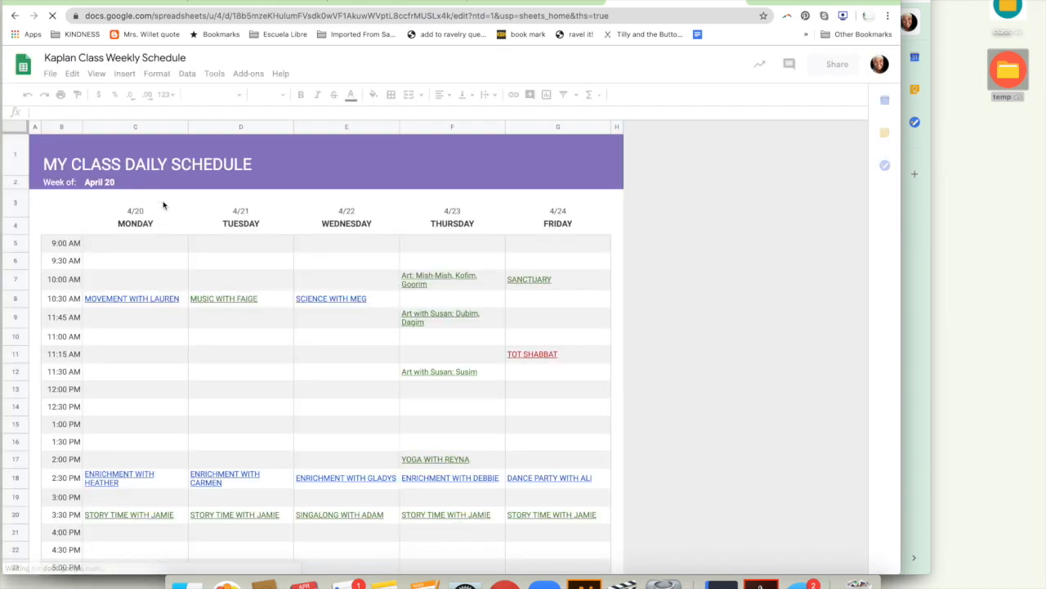
- Rename the spreadsheet file as "Susim Weekly Schedule"
left_click(103, 59)
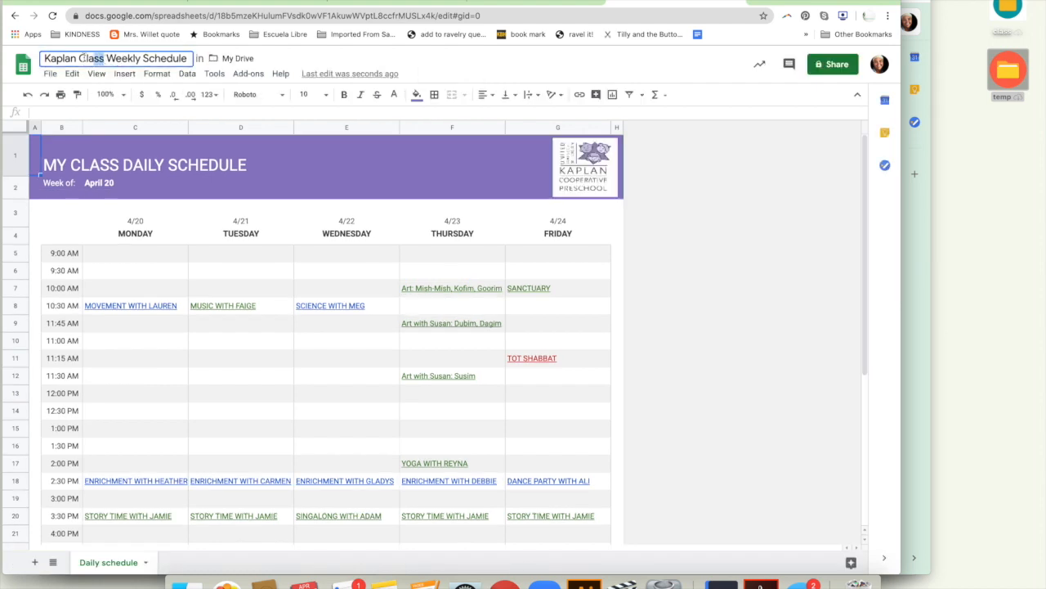
left_click_drag(98, 59, 37, 62)
type("SUSIM")
key("BackSpace")
key("BackSpace")
key("BackSpace")
key("BackSpace")
type("usim")
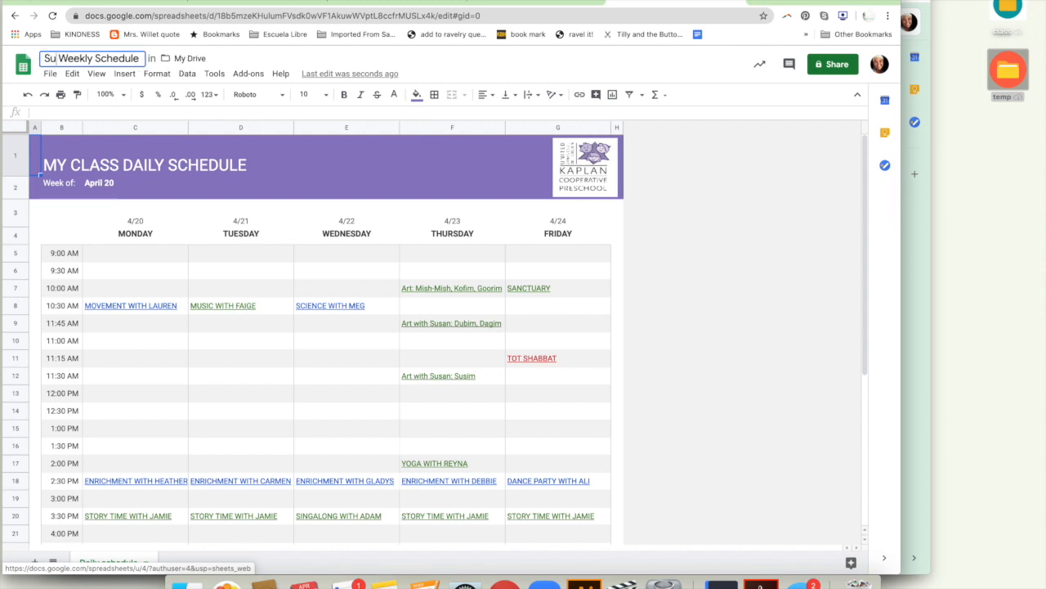
- Replace "MY CLASS" in the sheet's heading with "SUSIM" so it reads "SUSIM DAILY SCHEDULE"
left_click(106, 172)
double_click(116, 167)
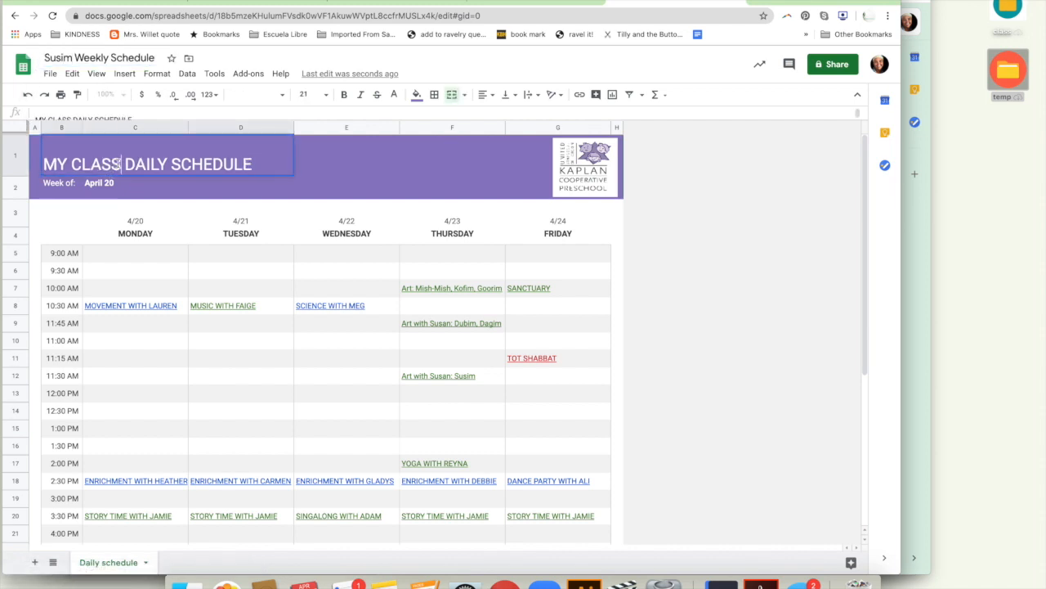
left_click_drag(123, 164, 47, 163)
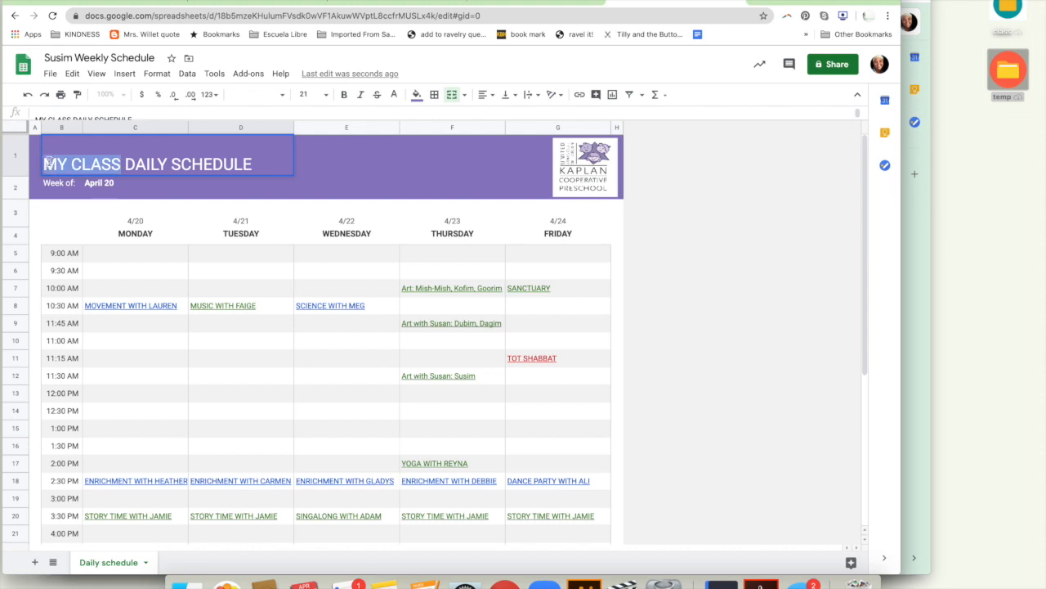
type("SUSIM")
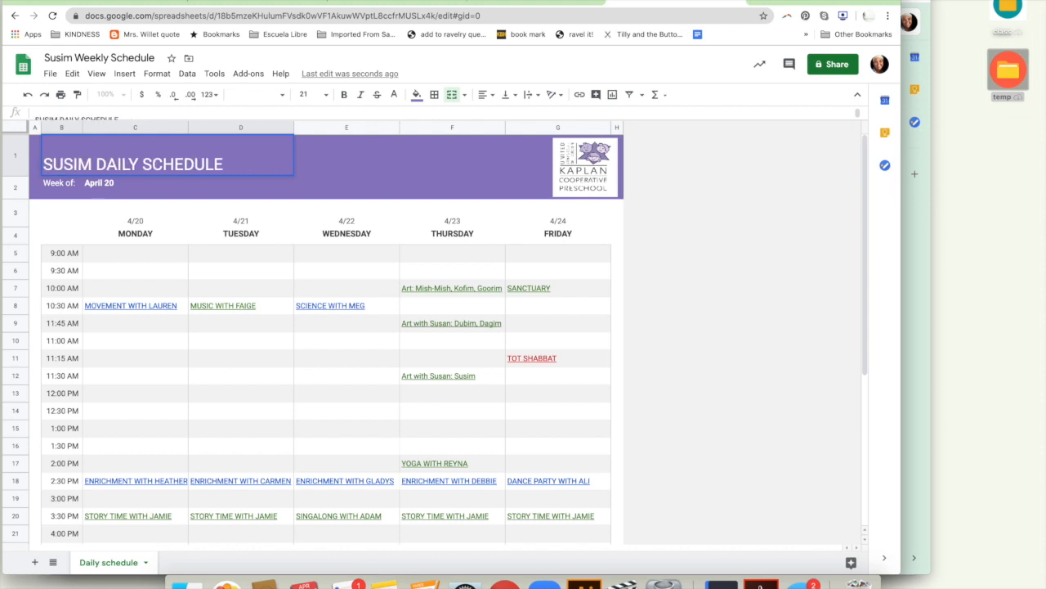
- Set the "Week of" date below the heading to April 27, 2020
left_click(110, 187)
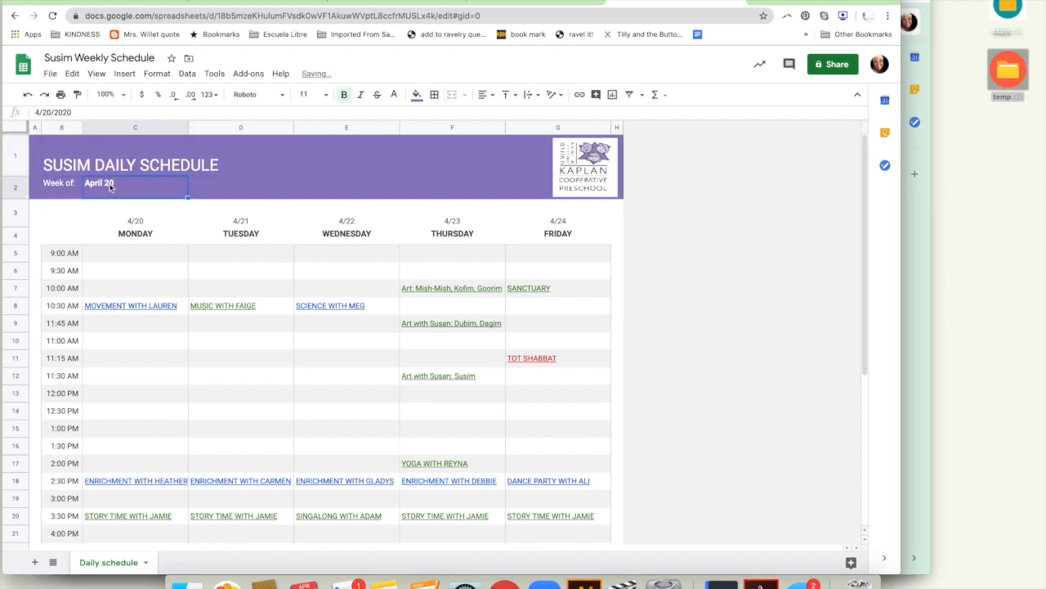
double_click(109, 185)
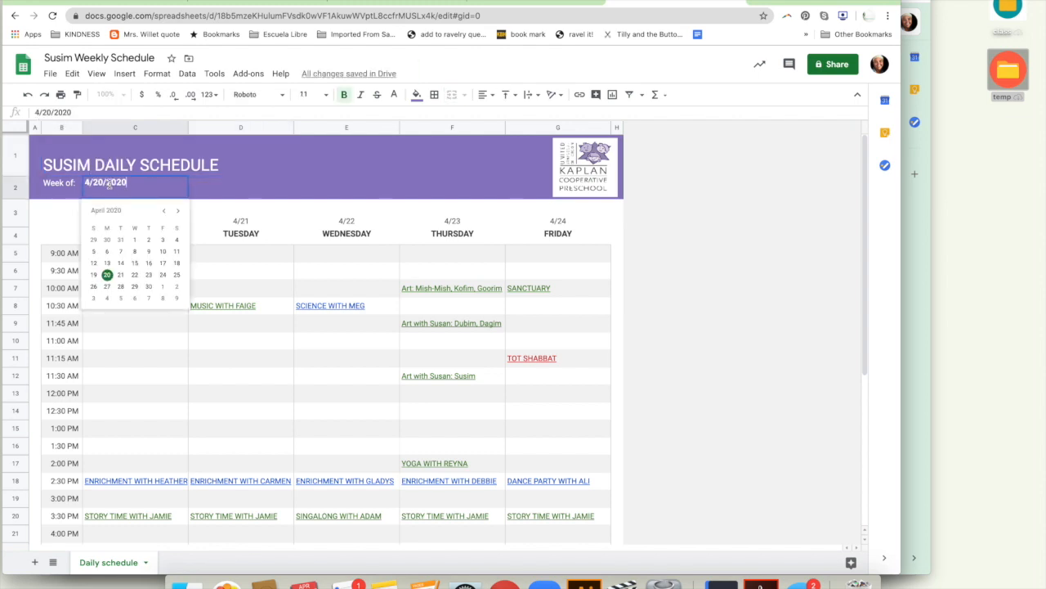
left_click(234, 185)
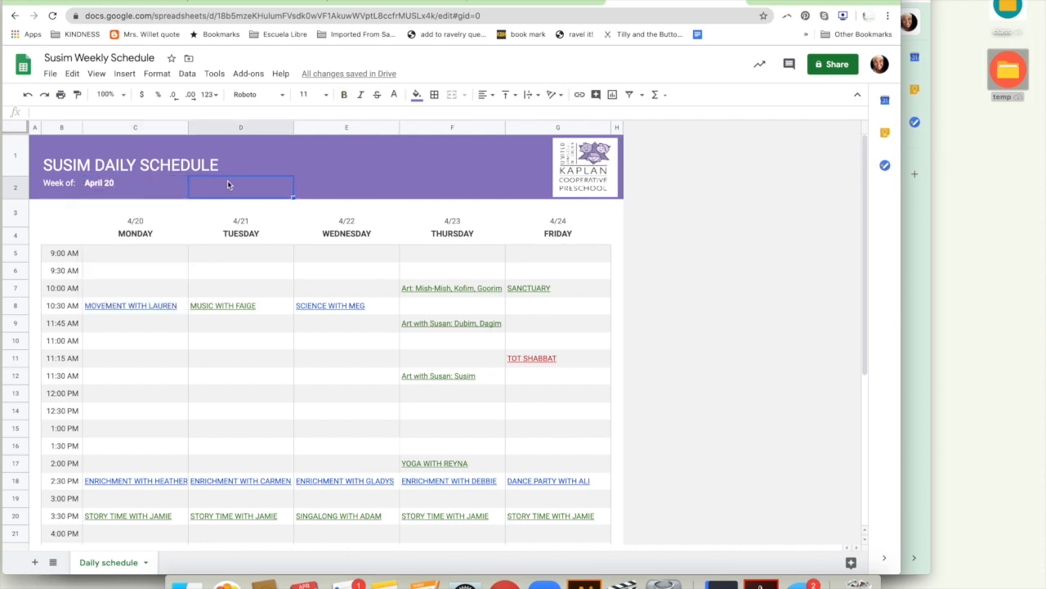
left_click(122, 188)
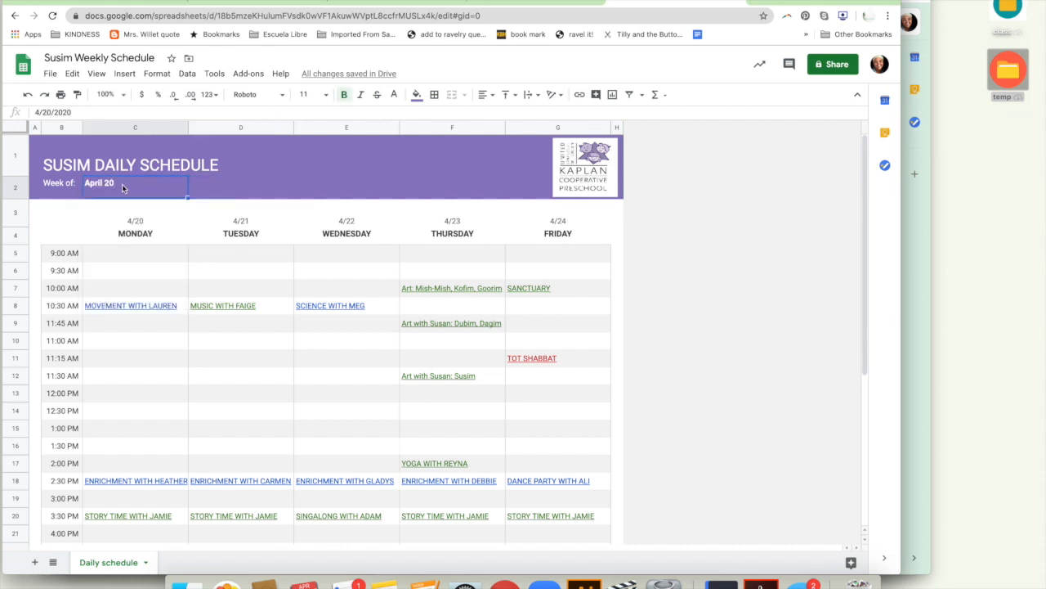
double_click(123, 188)
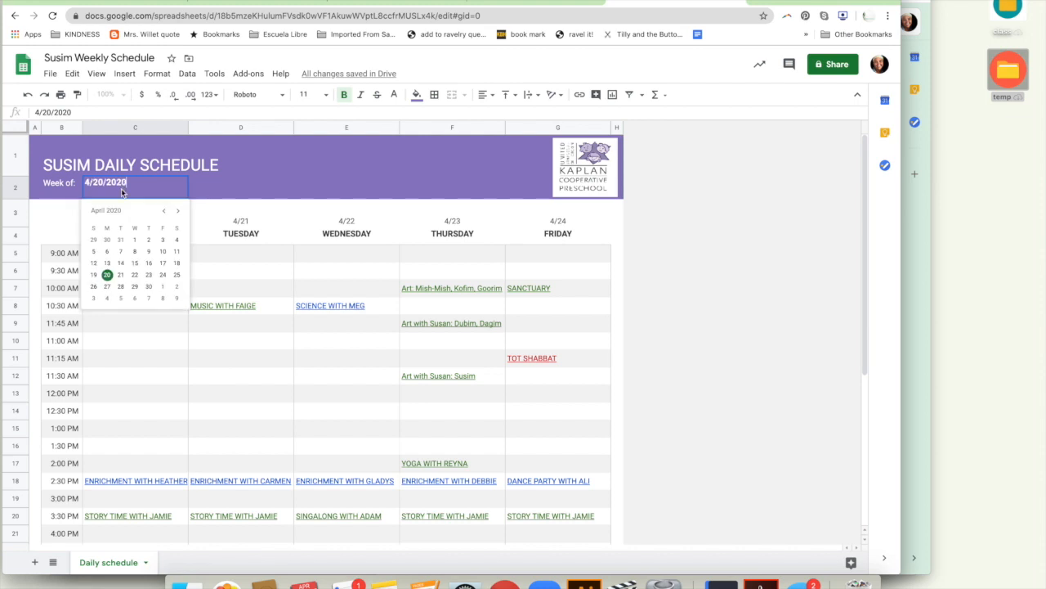
left_click(107, 286)
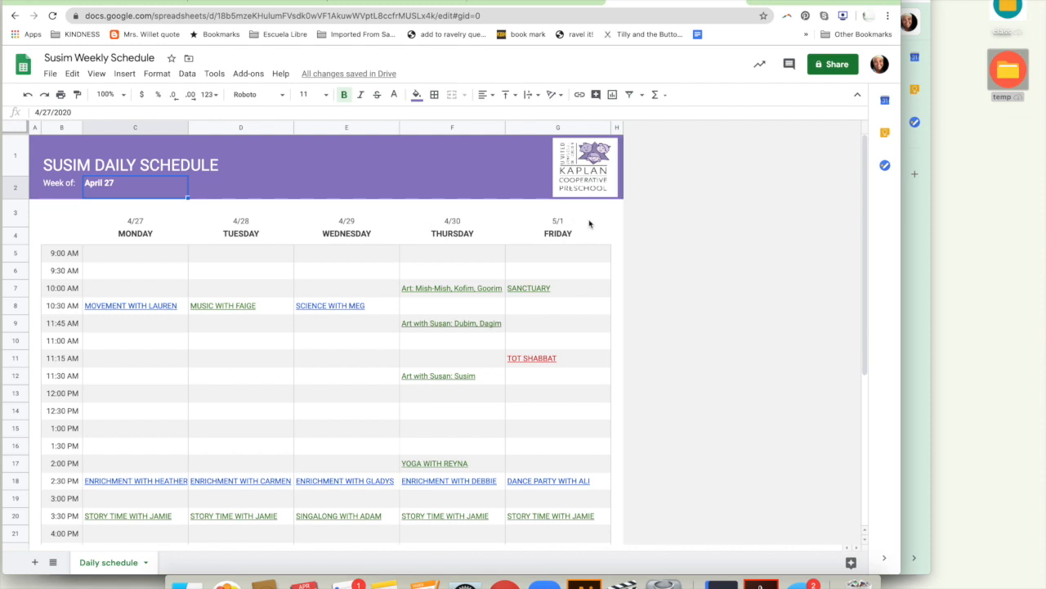
- Delete the value of the Thursday 10:00 AM cell holding the Mish-Mish, Kofim, Goorim art class
scroll(589, 223, "down", 2)
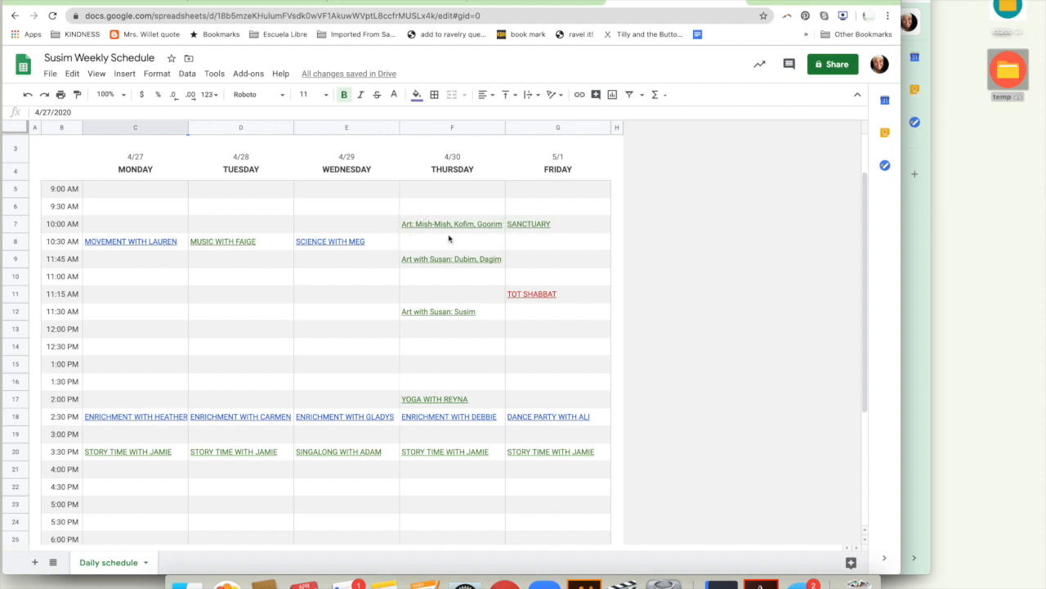
mouse_move(427, 229)
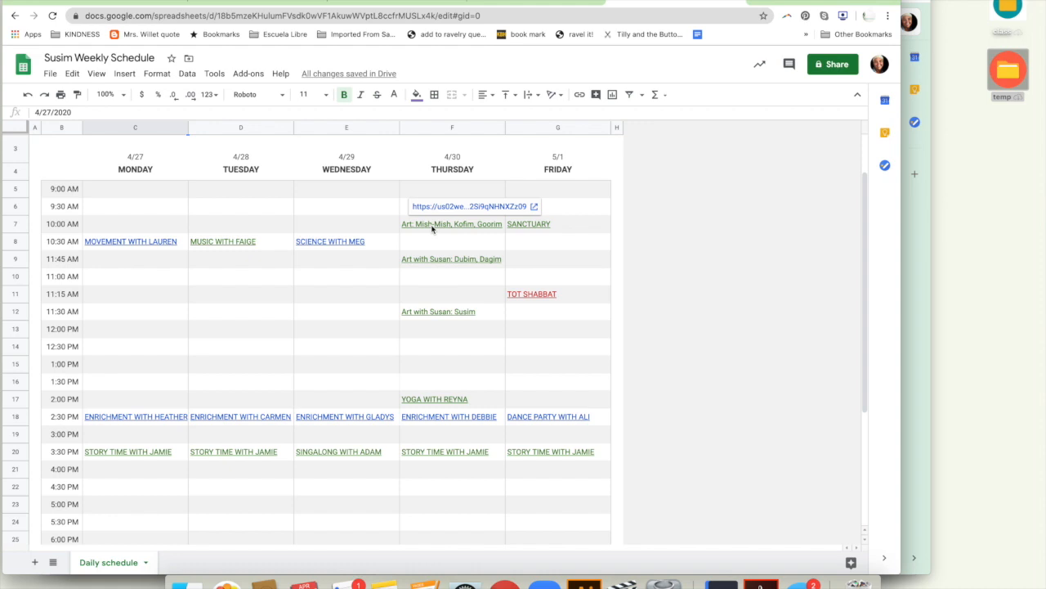
left_click(432, 229)
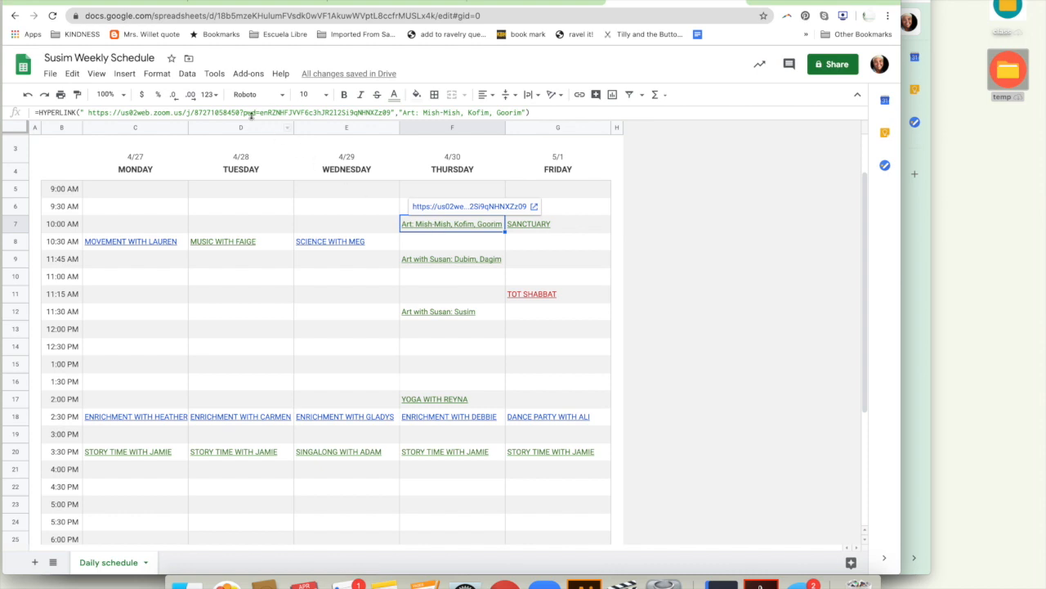
left_click(72, 74)
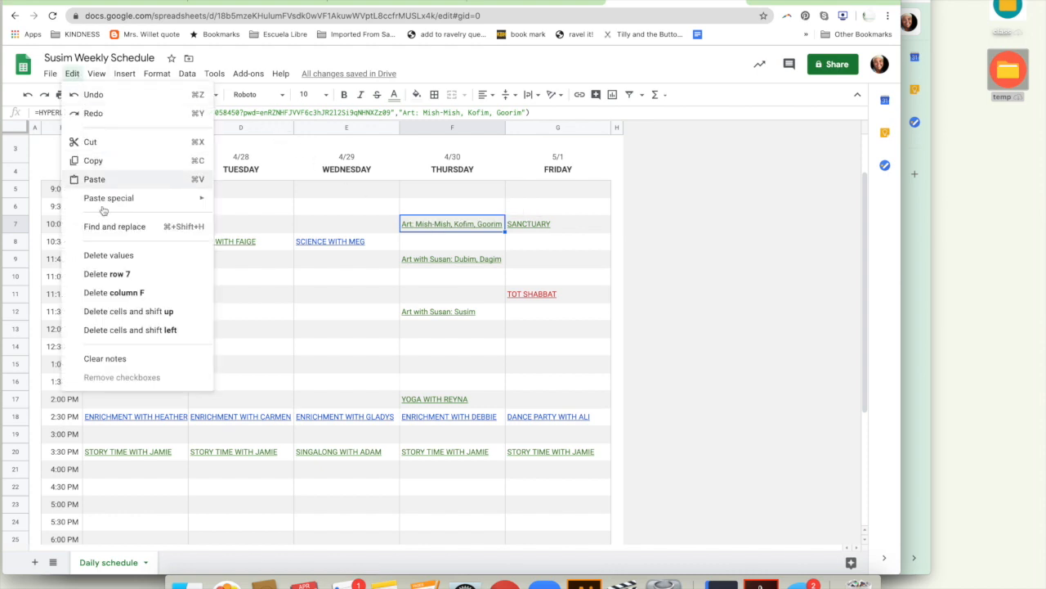
left_click(98, 257)
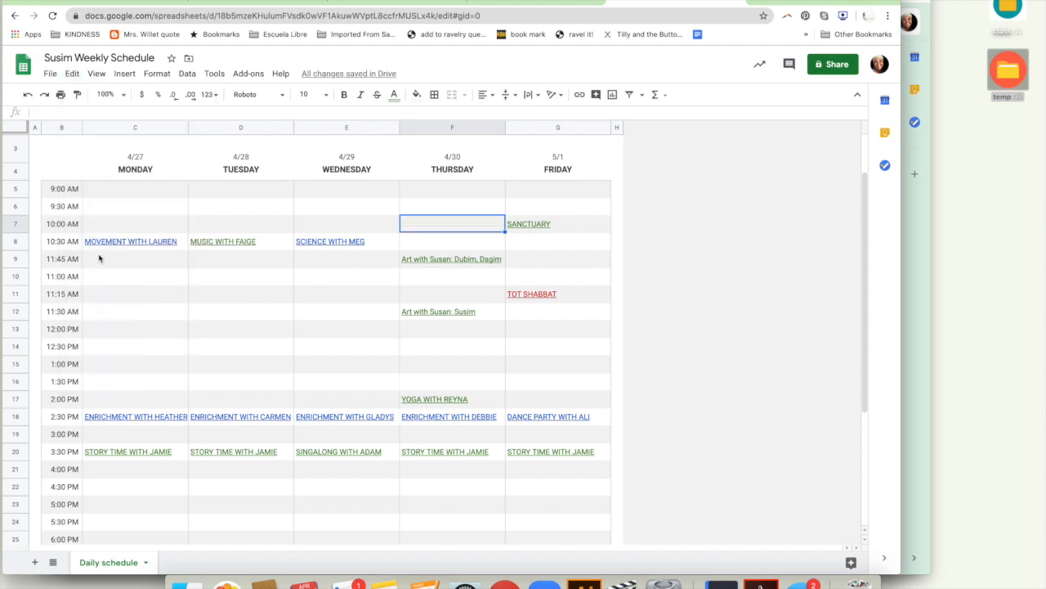
- Enter "Morning meeting" in the Monday 10:00 AM cell
left_click(126, 221)
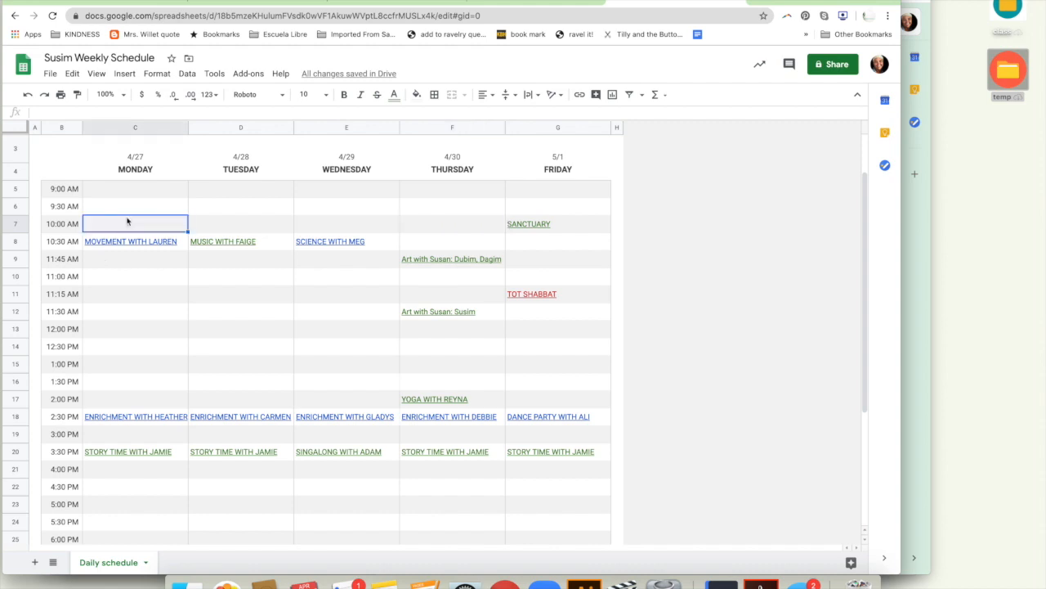
type("M")
key("BackSpace")
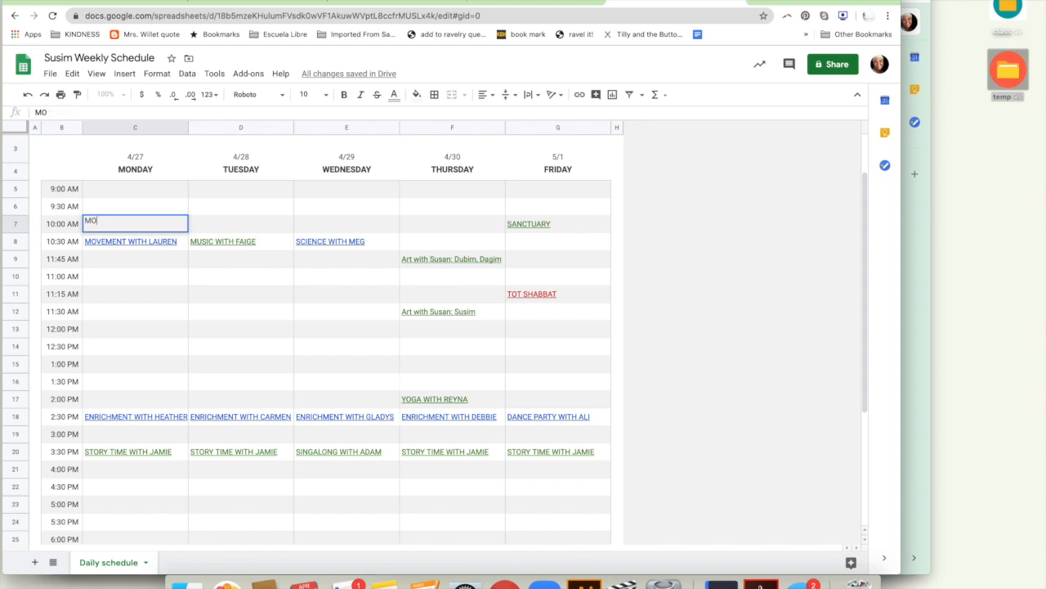
type("orning meeting")
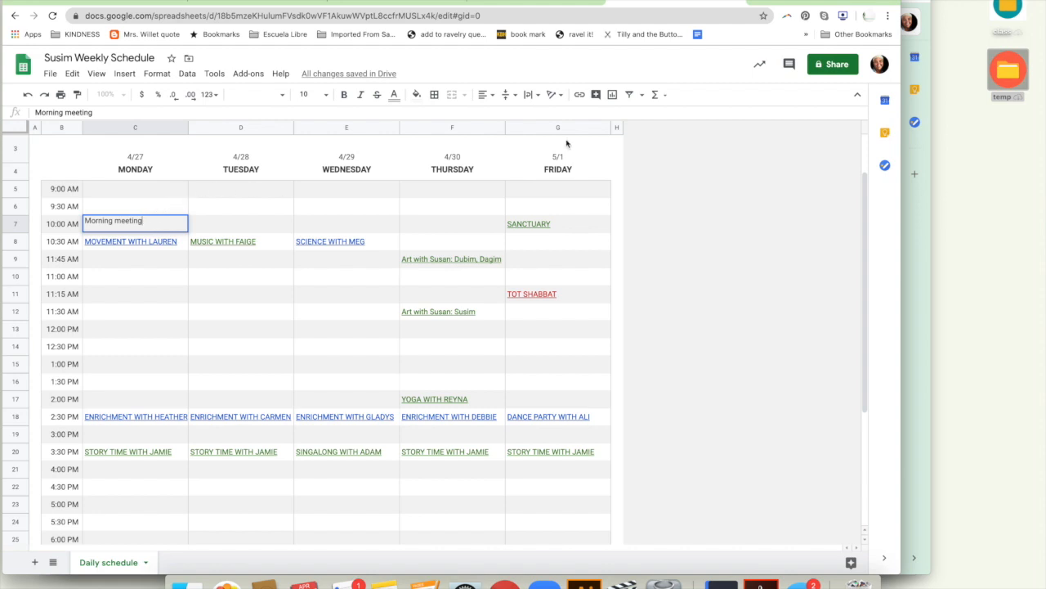
- Switch to Zoom and copy the join link from the invitation of the recurring meeting room
left_click(544, 582)
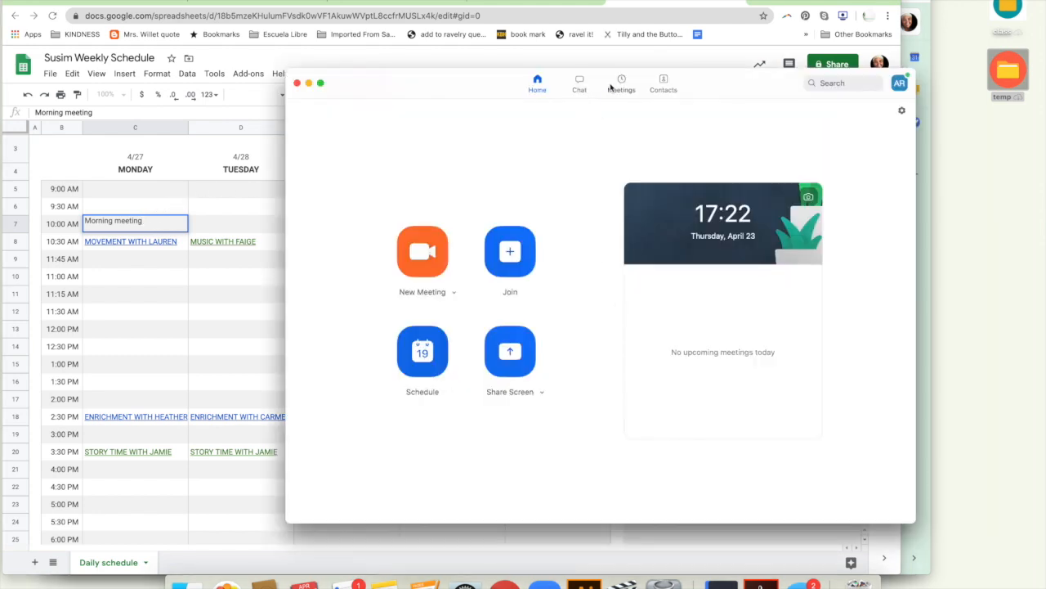
left_click(622, 81)
left_click(410, 209)
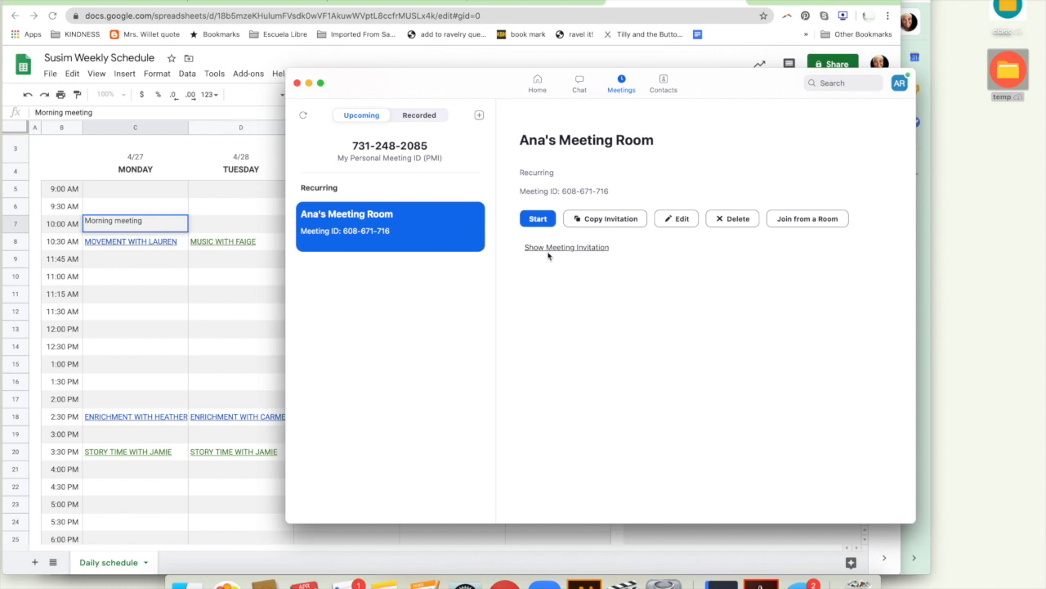
left_click(578, 249)
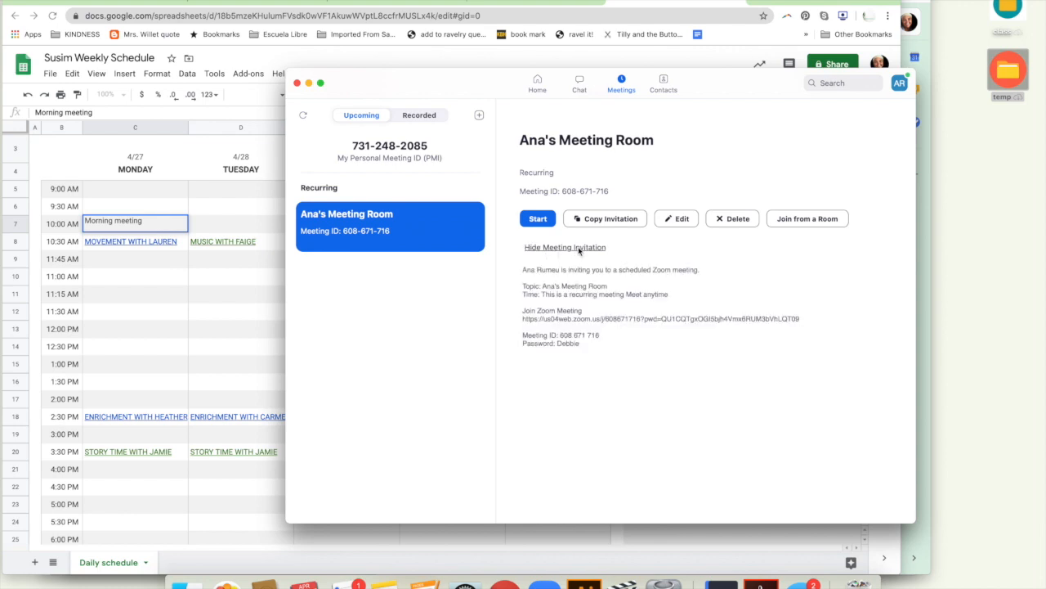
right_click(656, 321)
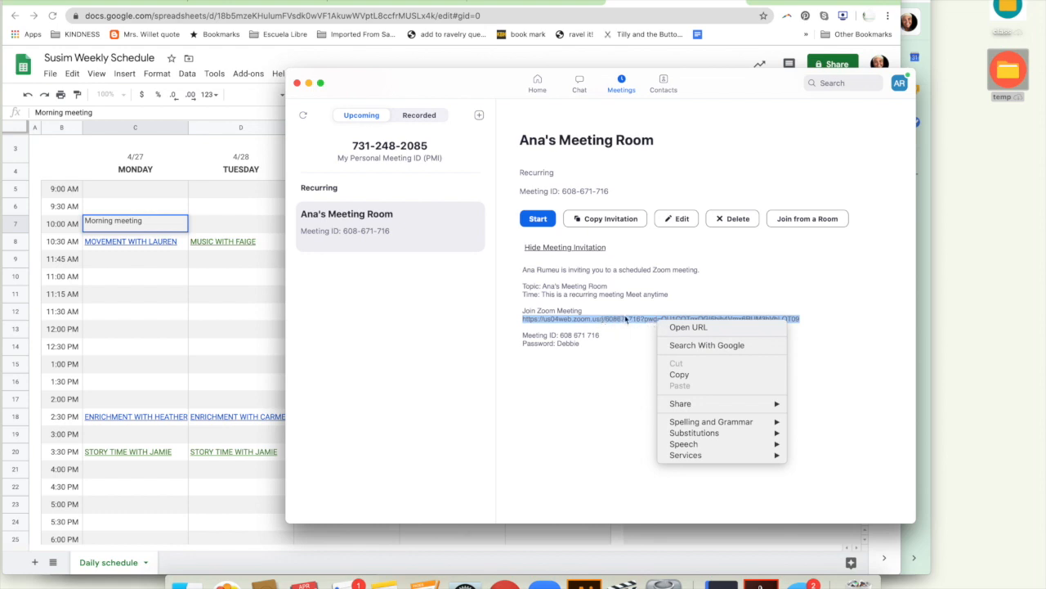
left_click(680, 375)
- Link the "Morning meeting" text in the Monday 10:00 AM cell to the copied Zoom join link
left_click(164, 222)
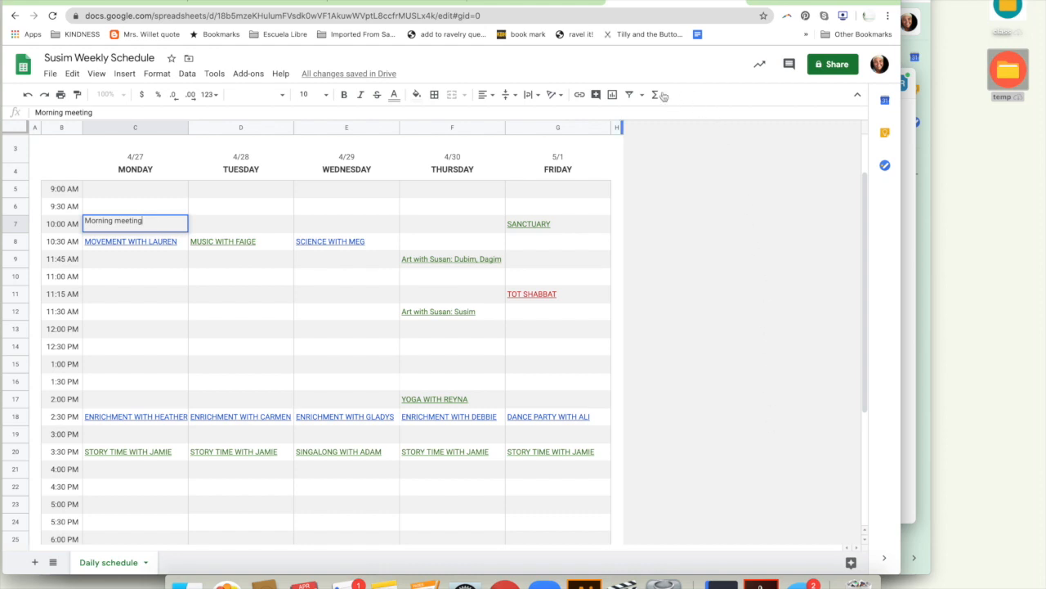
left_click(579, 96)
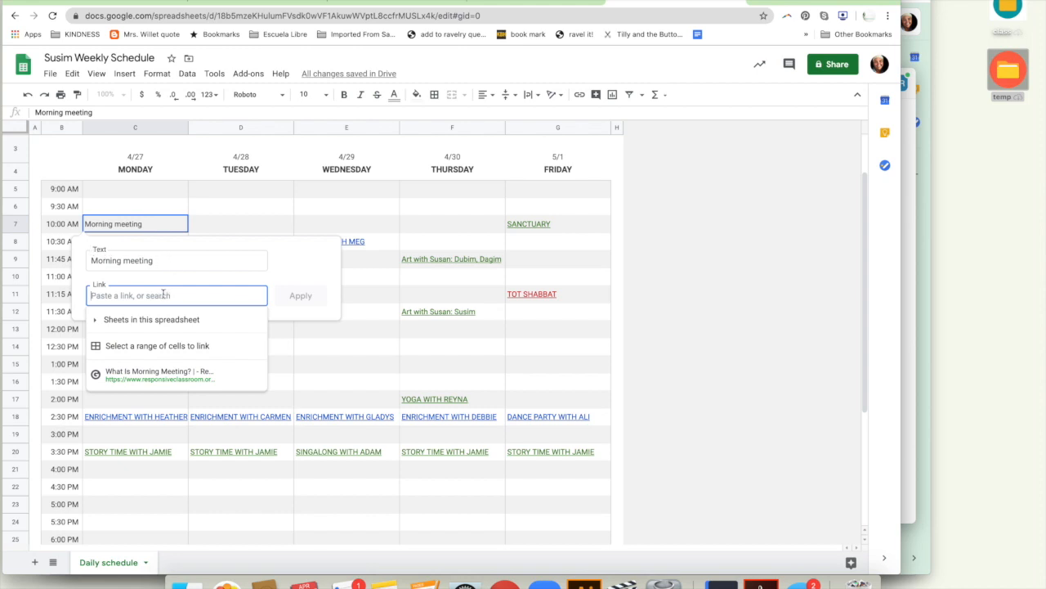
key("super+v")
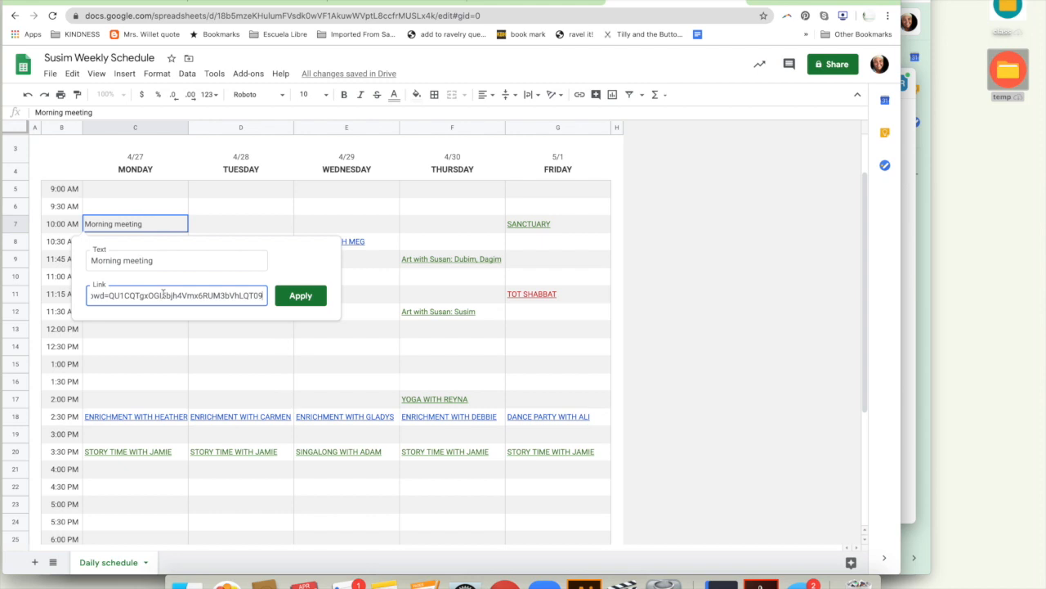
left_click(287, 296)
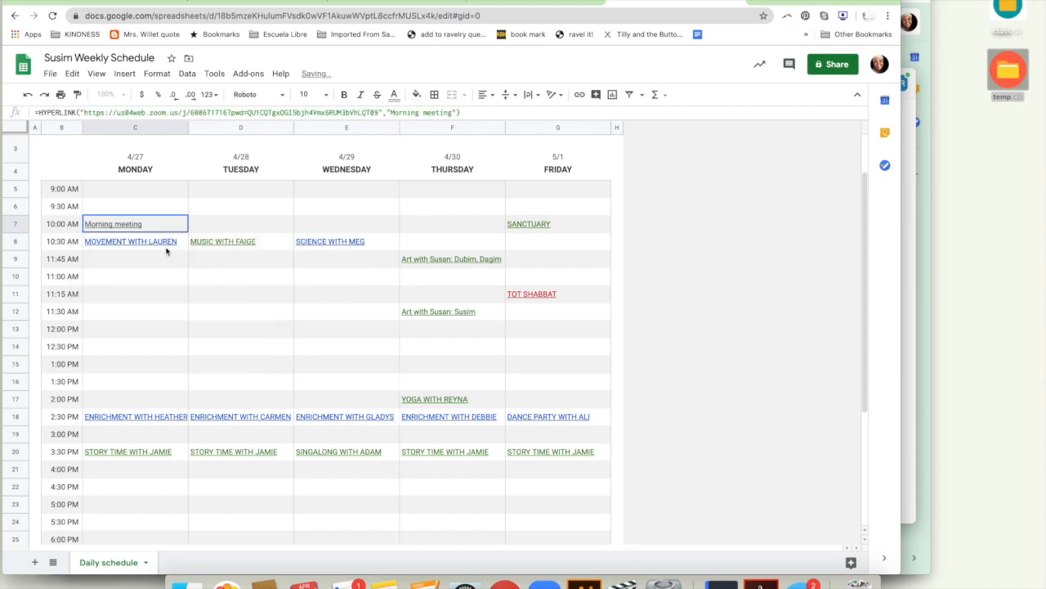
mouse_move(163, 223)
left_click_drag(187, 232, 331, 240)
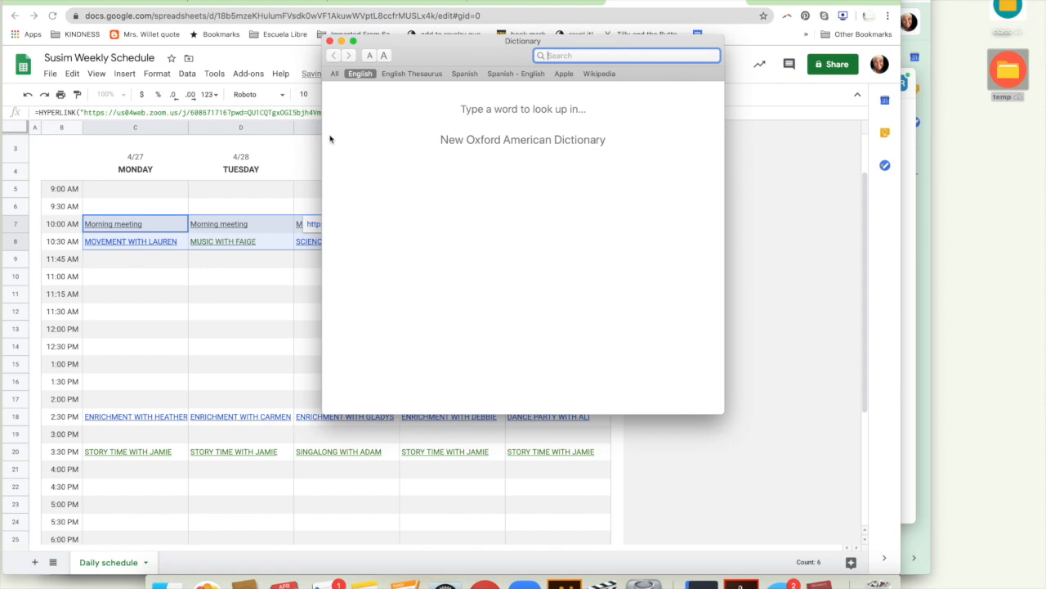
left_click(329, 41)
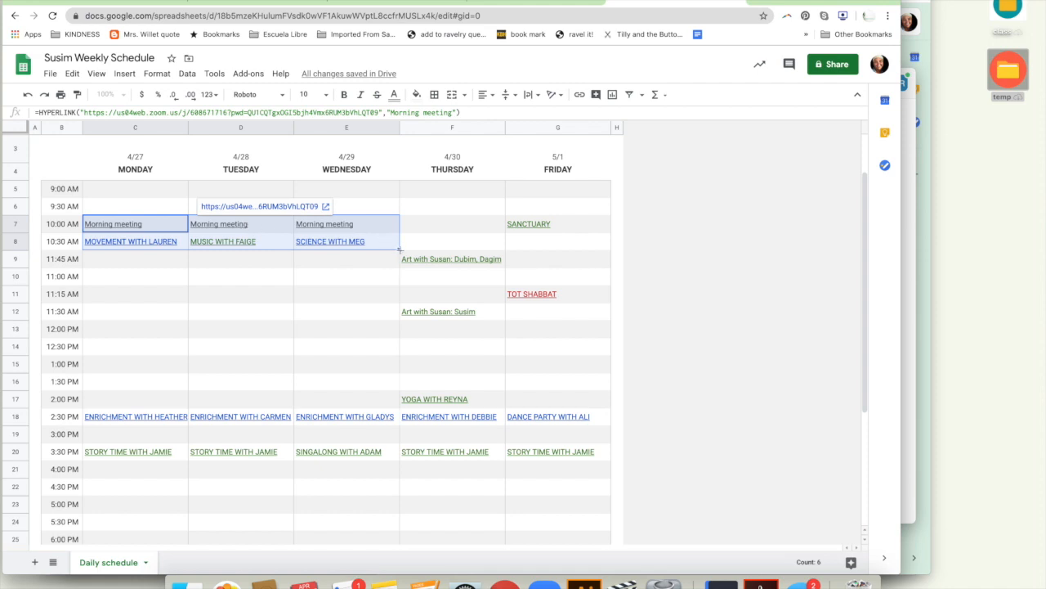
left_click_drag(399, 248, 442, 229)
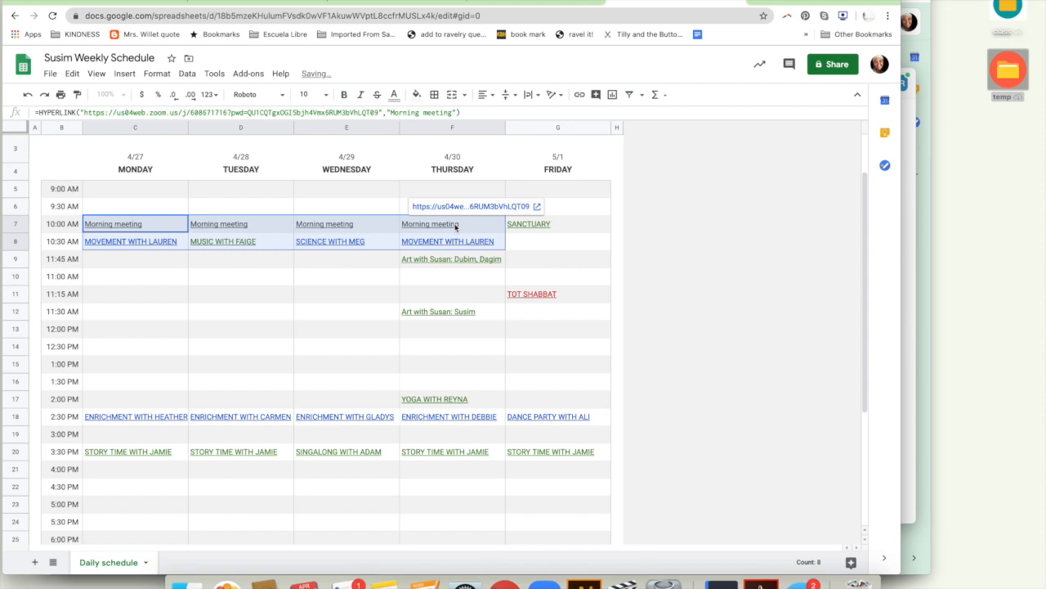
left_click_drag(135, 224, 76, 8)
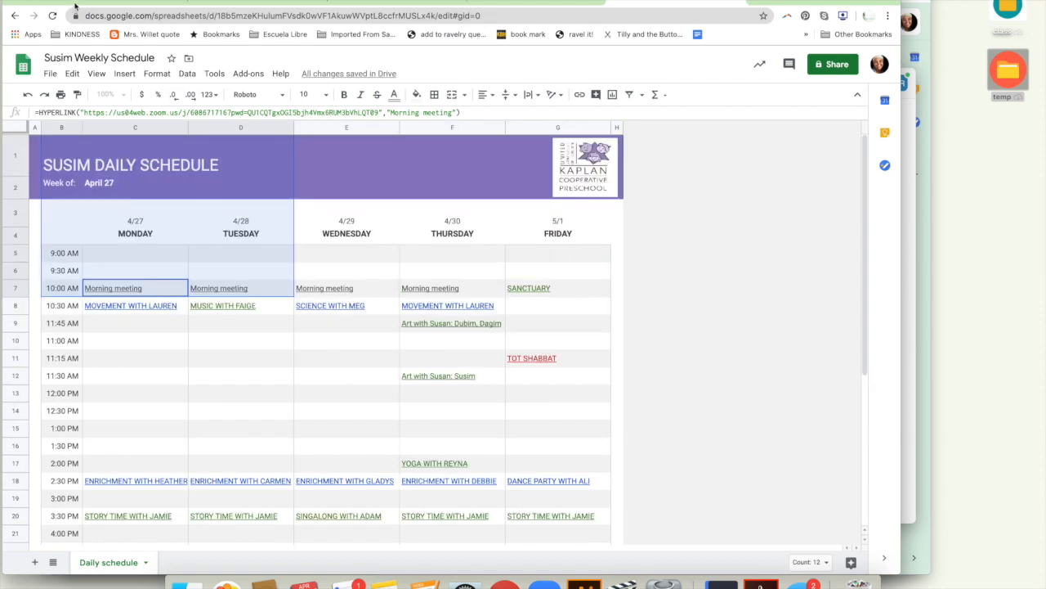
left_click(27, 95)
left_click(28, 95)
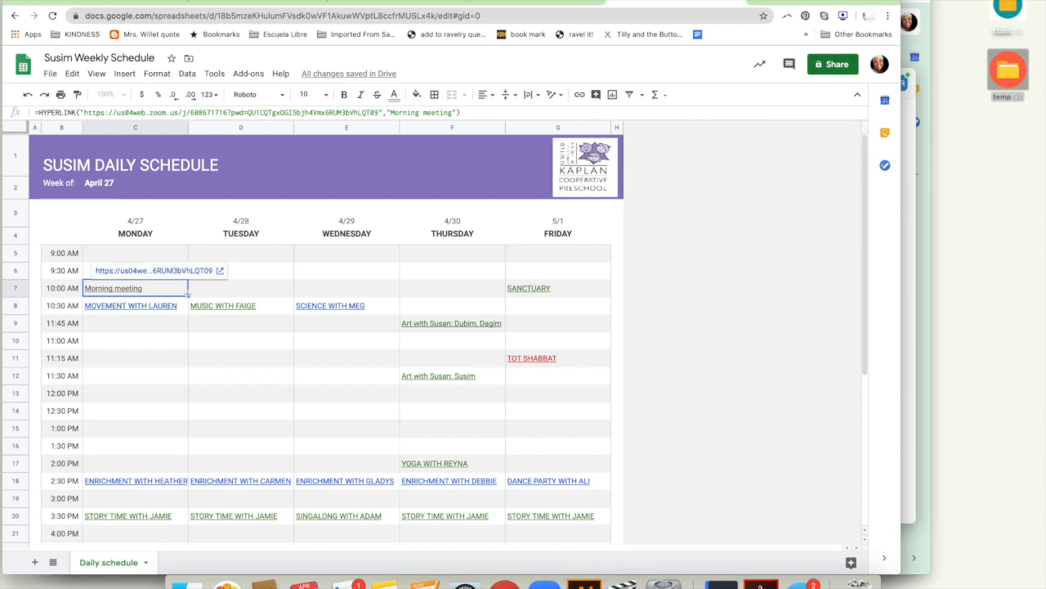
- Fill the linked "Morning meeting" from the Monday 10:00 AM cell across Tuesday, Wednesday and Thursday
left_click_drag(188, 294, 426, 289)
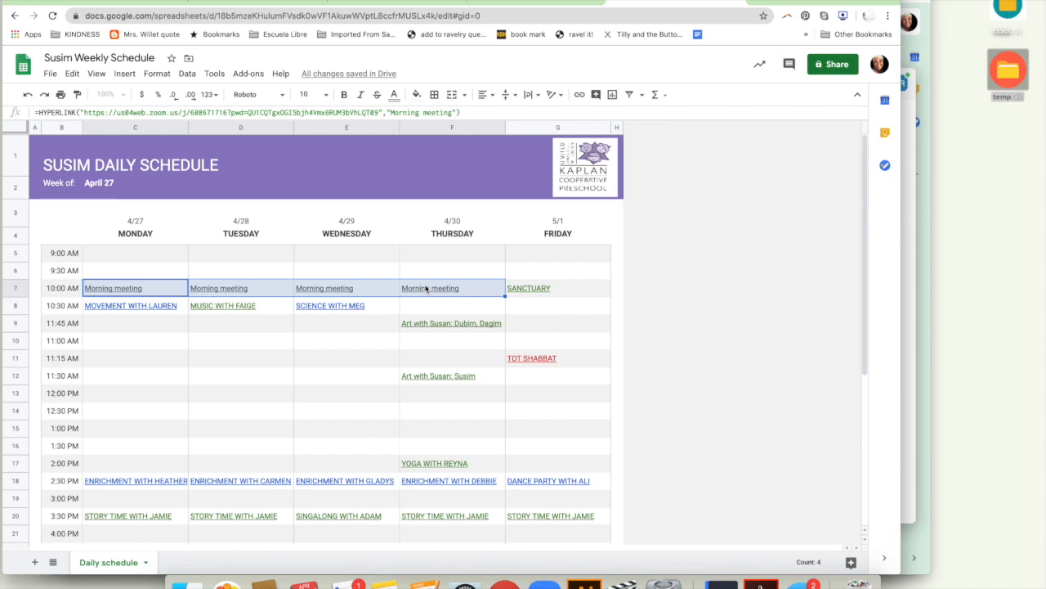
mouse_move(461, 292)
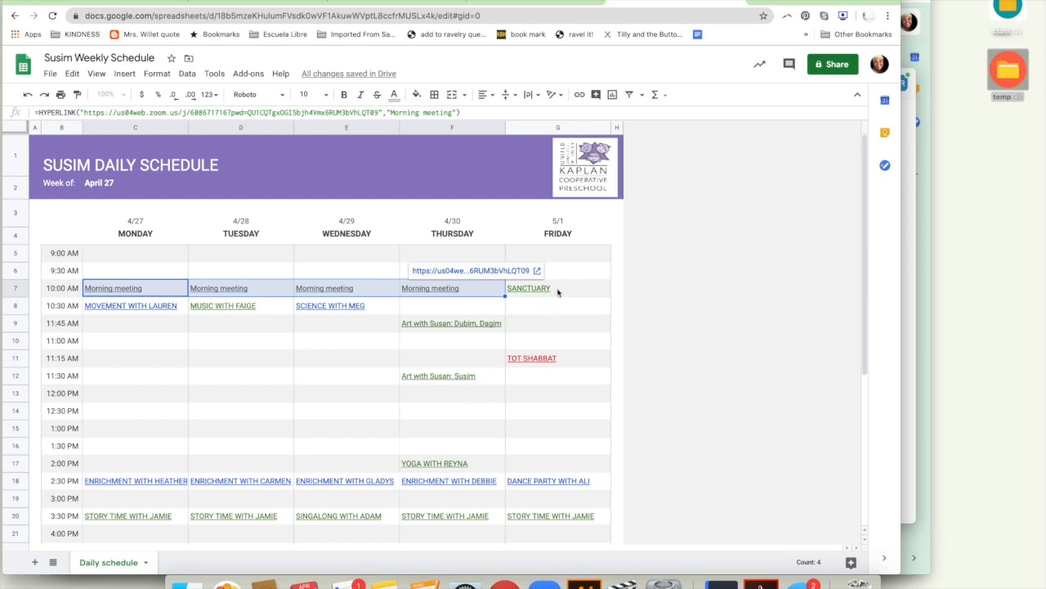
left_click(544, 311)
- Copy the linked "Morning meeting" from the Thursday 10:00 AM cell into the Friday 10:30 AM cell
left_click(466, 286)
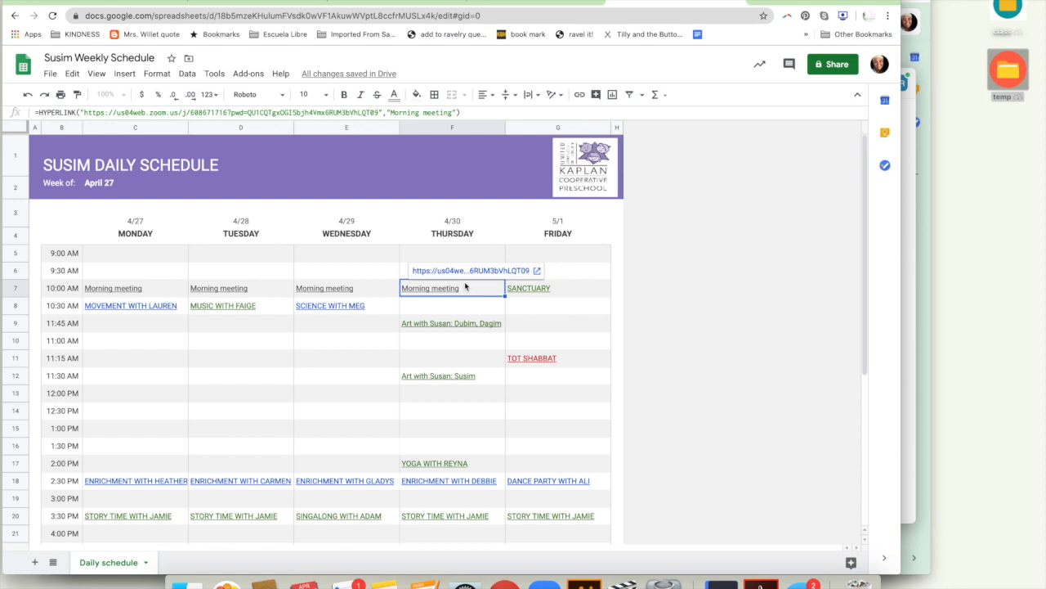
right_click(466, 287)
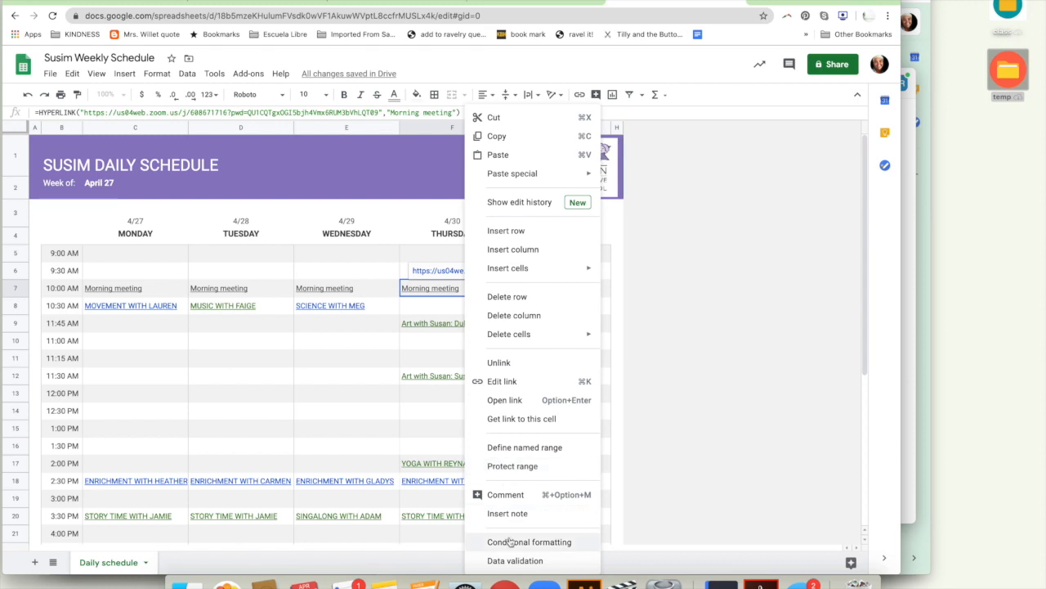
left_click(530, 141)
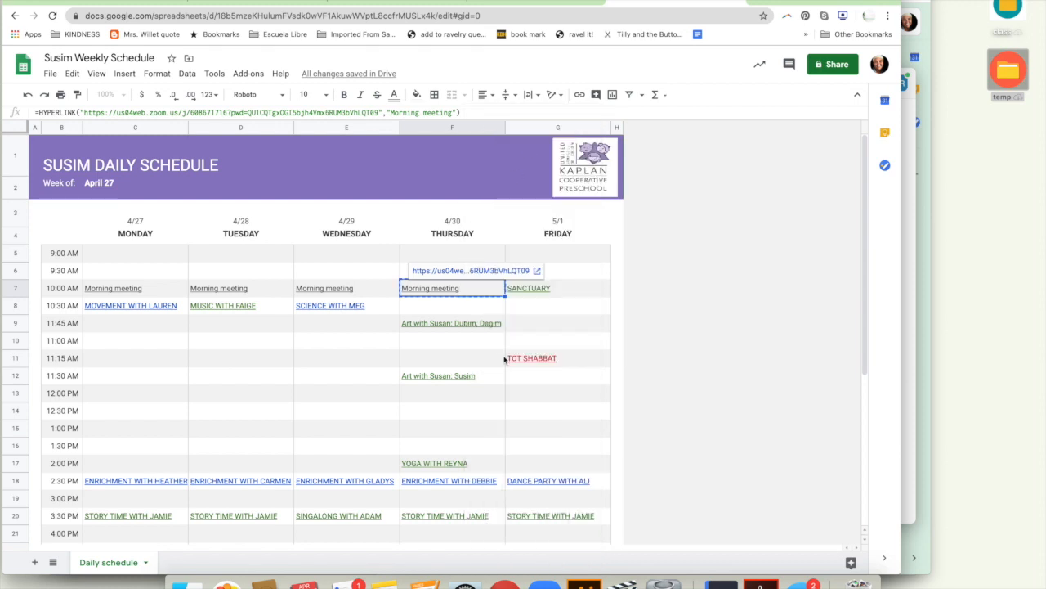
left_click(534, 307)
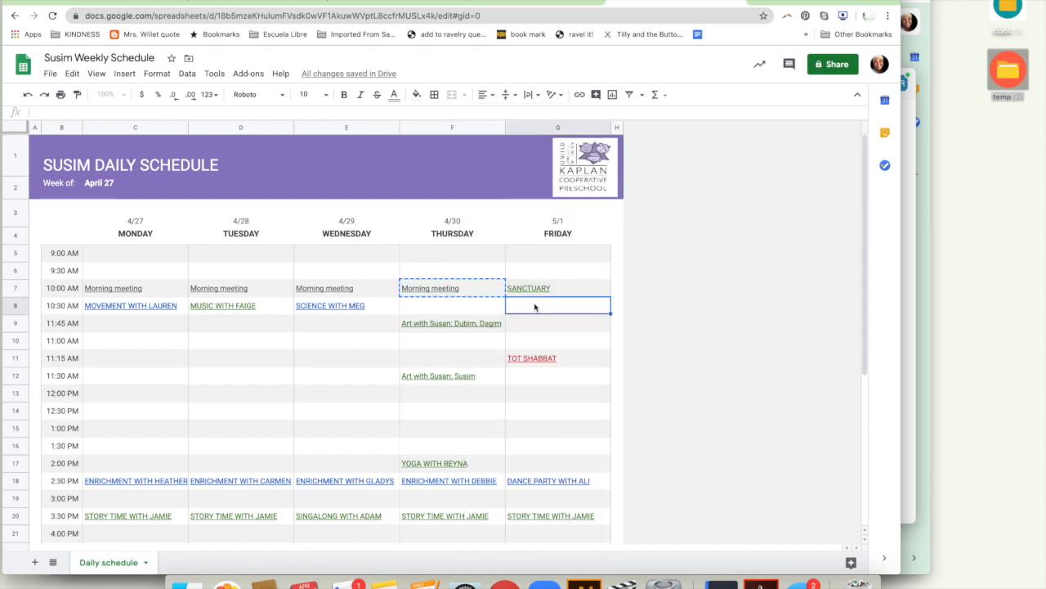
right_click(534, 307)
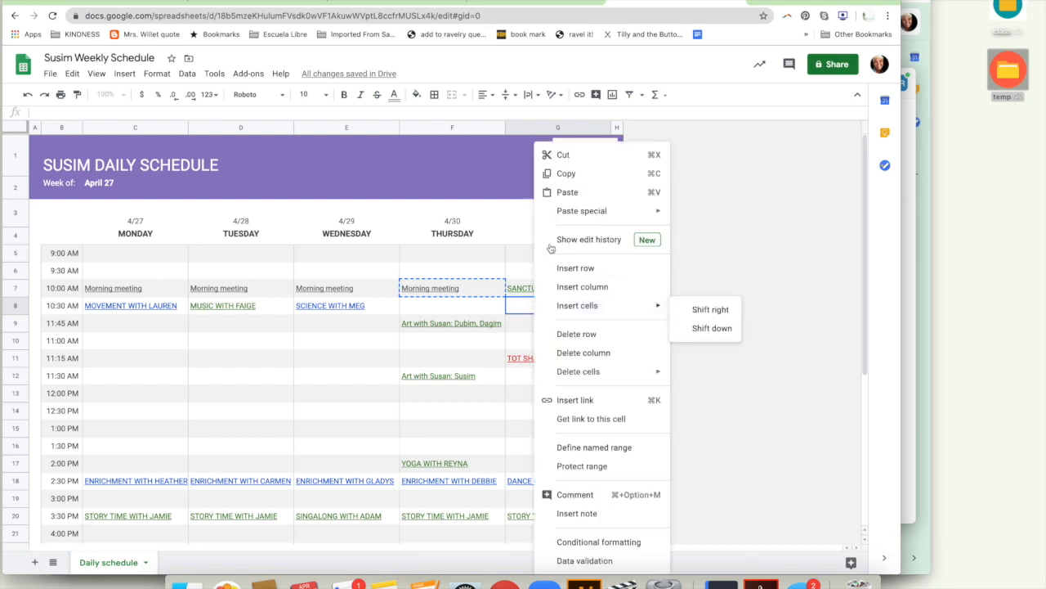
left_click(566, 192)
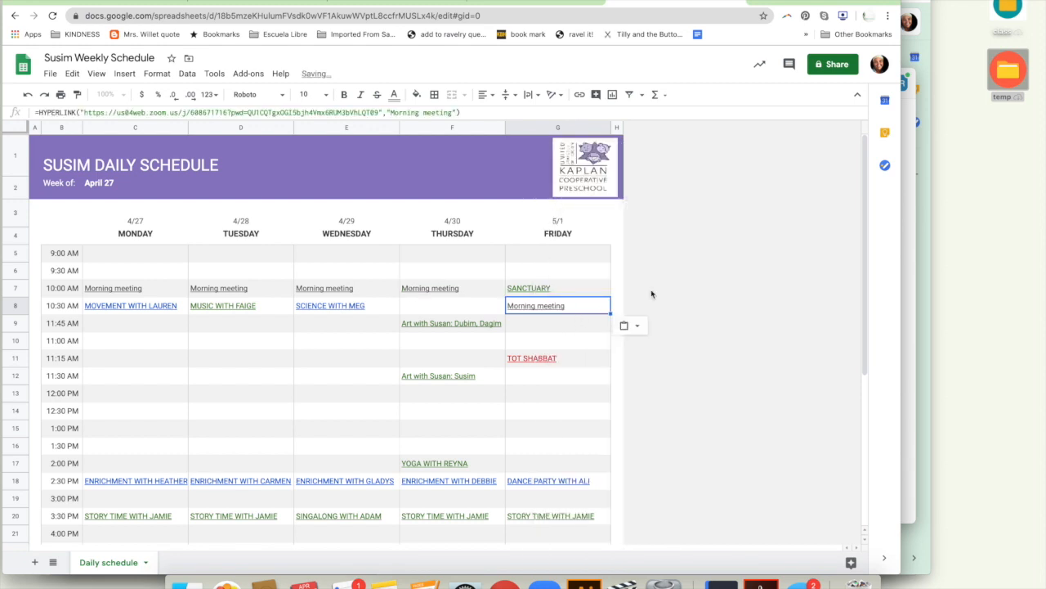
left_click(690, 288)
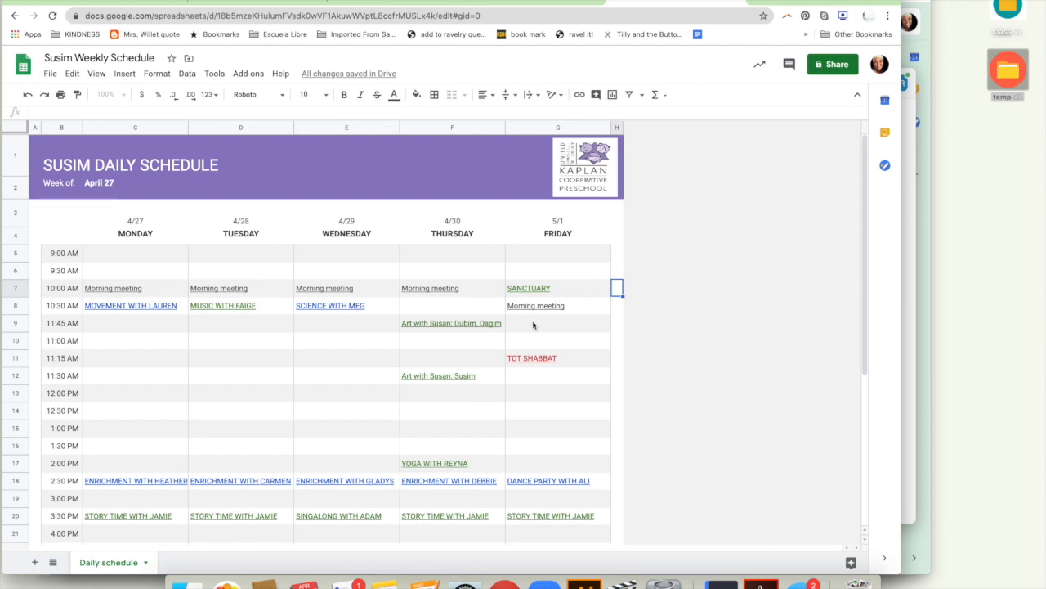
- Switch to YouTube, search for "kaplan cooperative preschool" and open the Kaplan Preschool channel
mouse_move(554, 310)
left_click(108, 342)
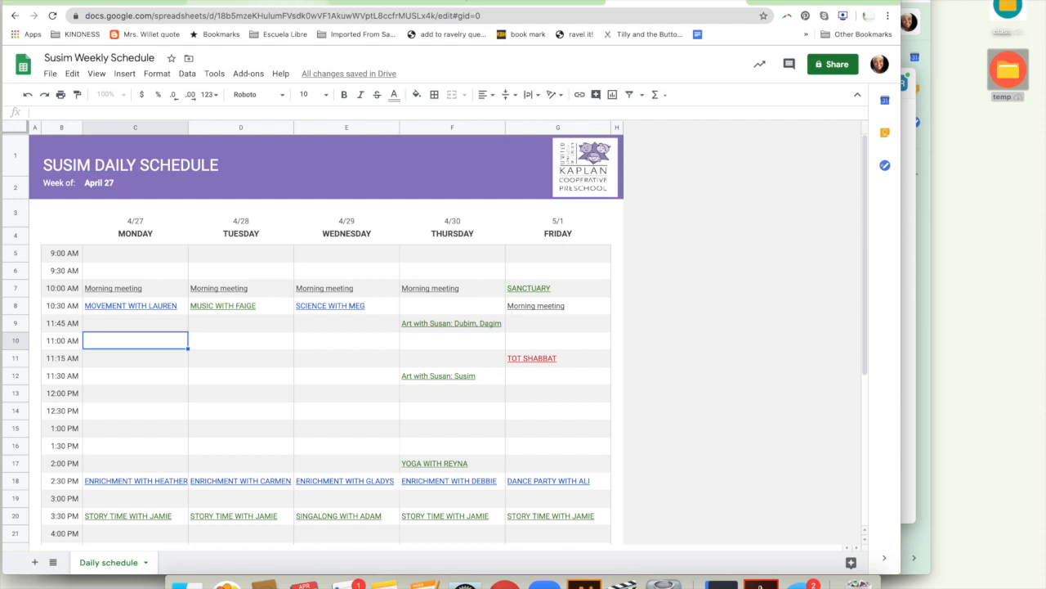
left_click(272, 2)
left_click(279, 15)
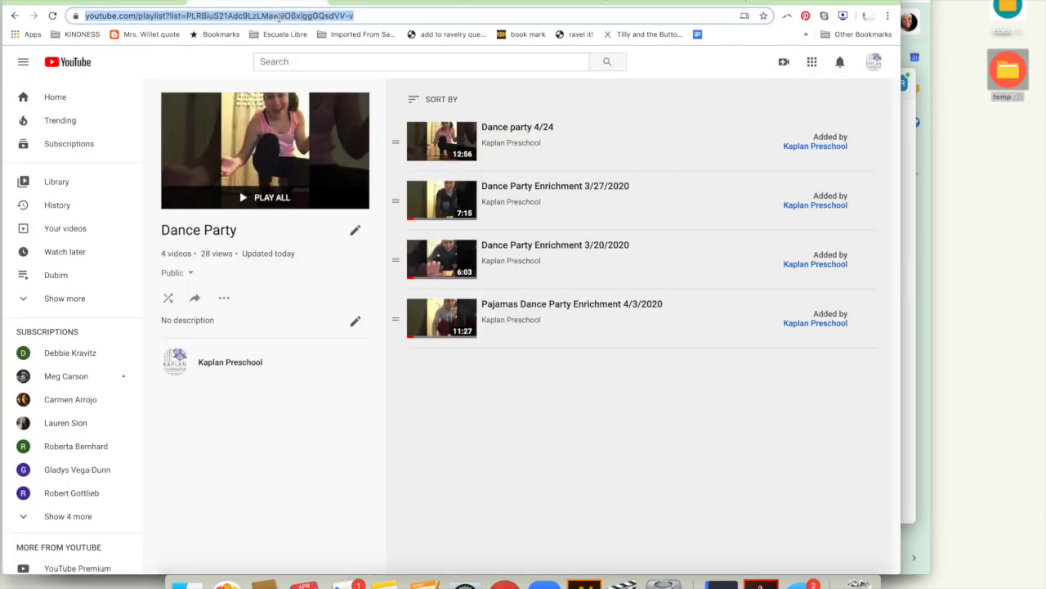
left_click(414, 63)
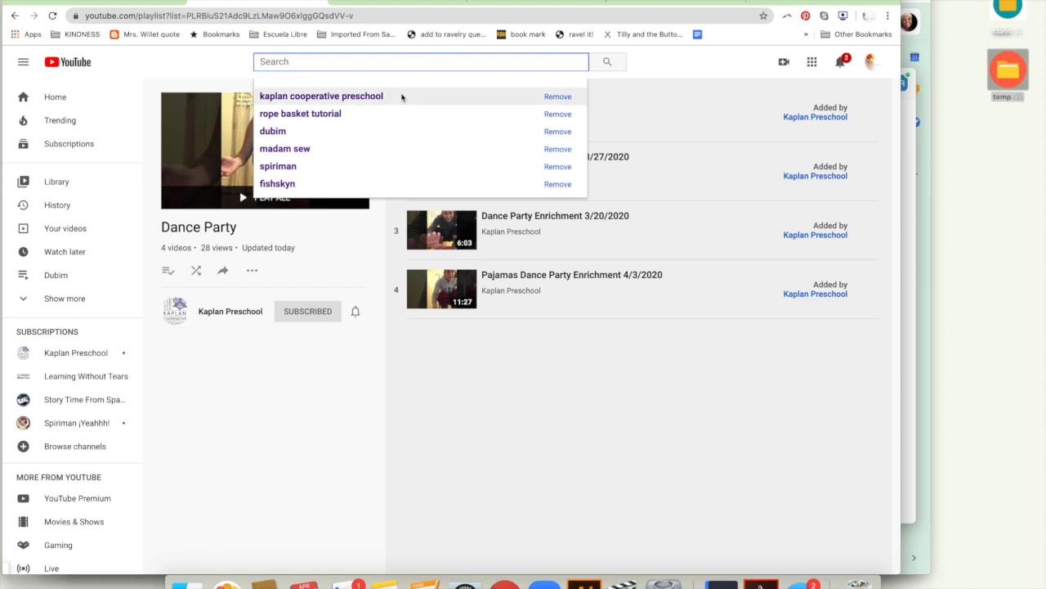
left_click(402, 95)
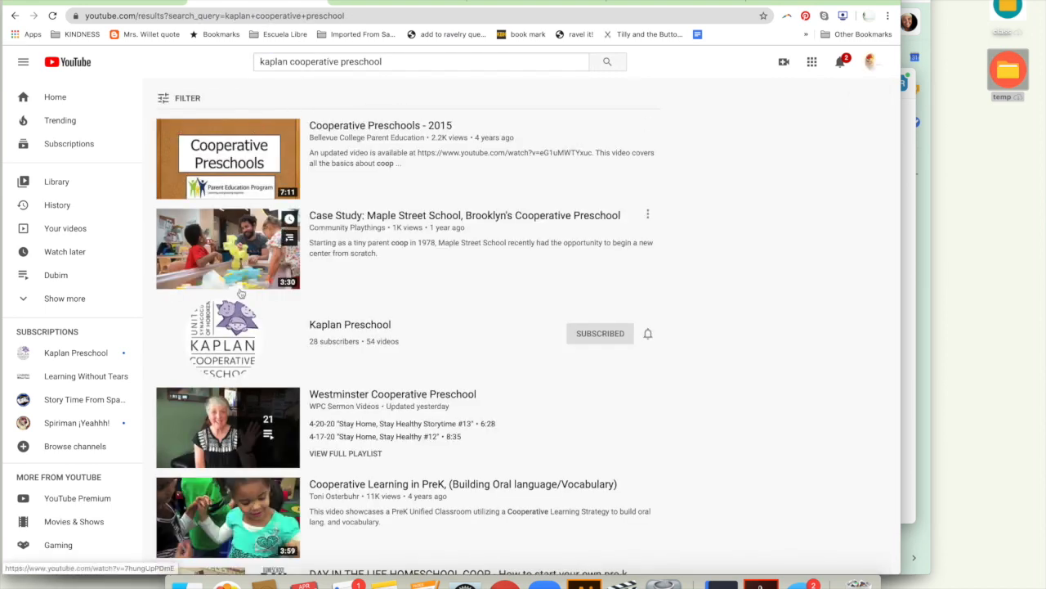
left_click(343, 335)
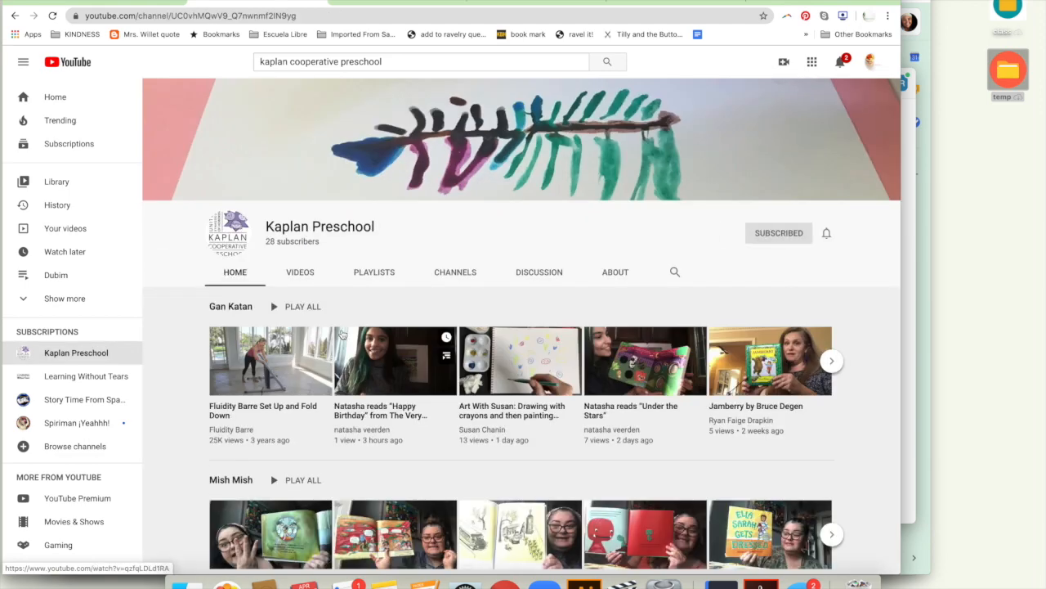
- Open the channel's Dubim playlist and copy its share link
scroll(343, 334, "down", 5)
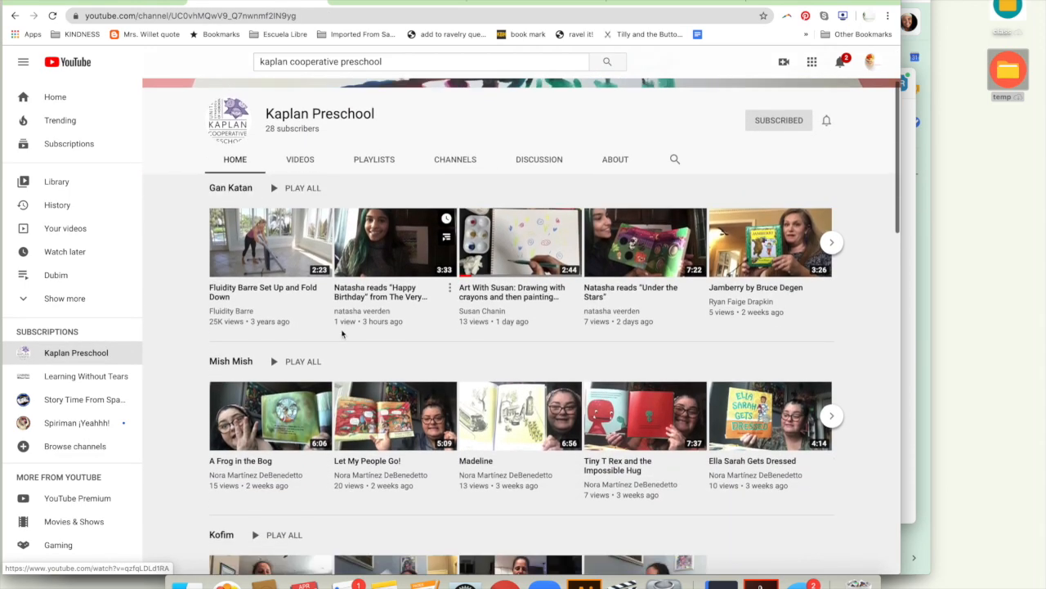
scroll(342, 335, "up", 5)
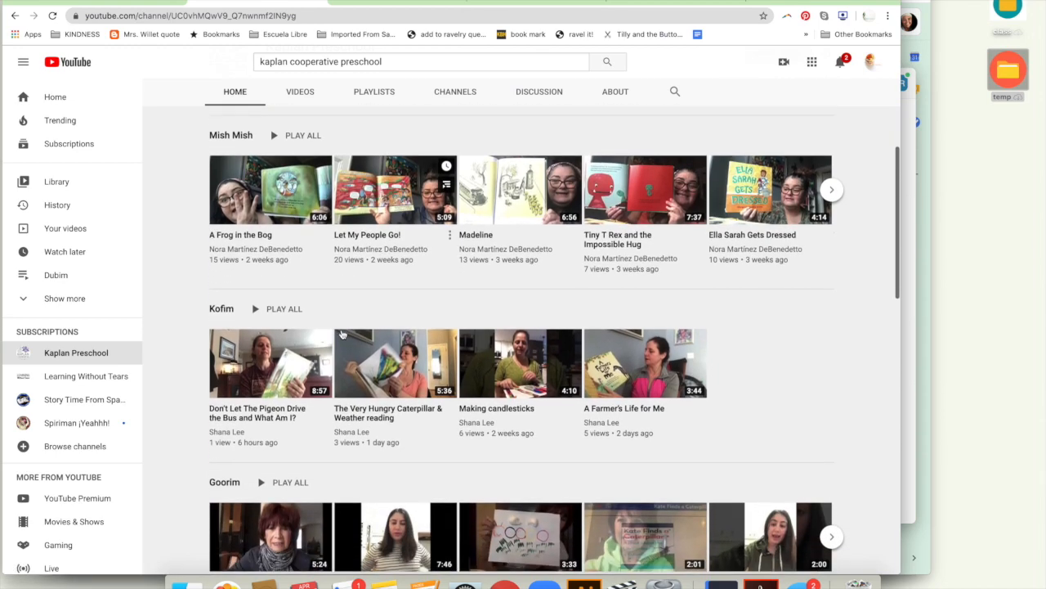
scroll(343, 334, "down", 10)
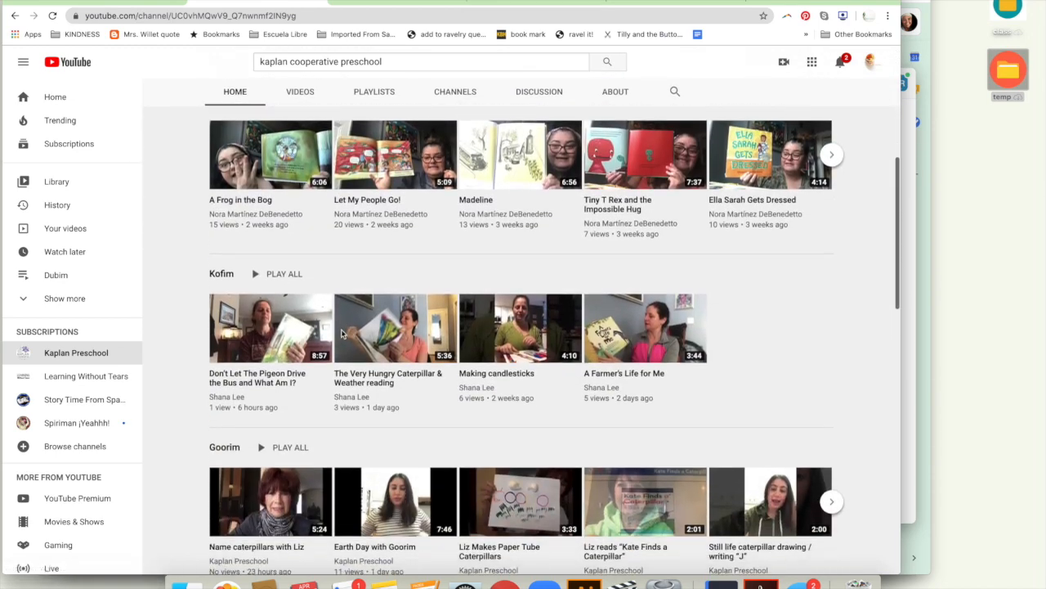
scroll(343, 334, "down", 2)
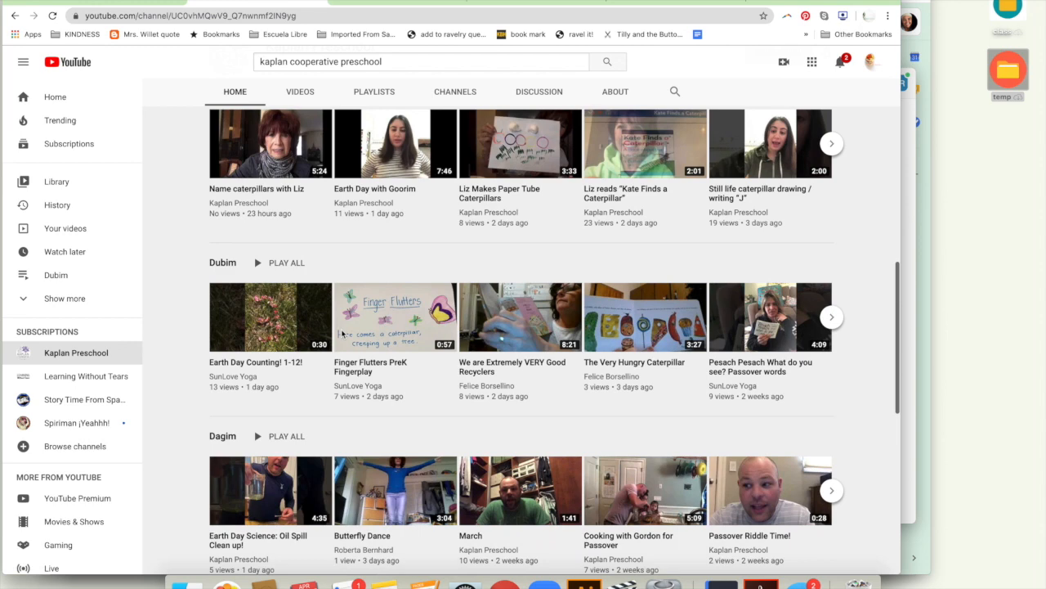
left_click(220, 263)
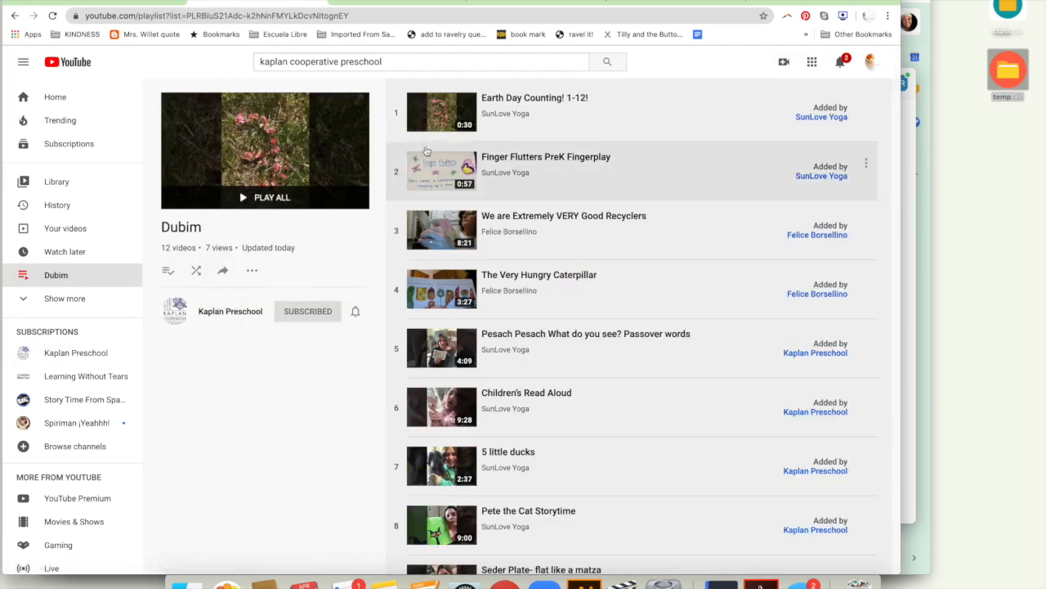
left_click(222, 271)
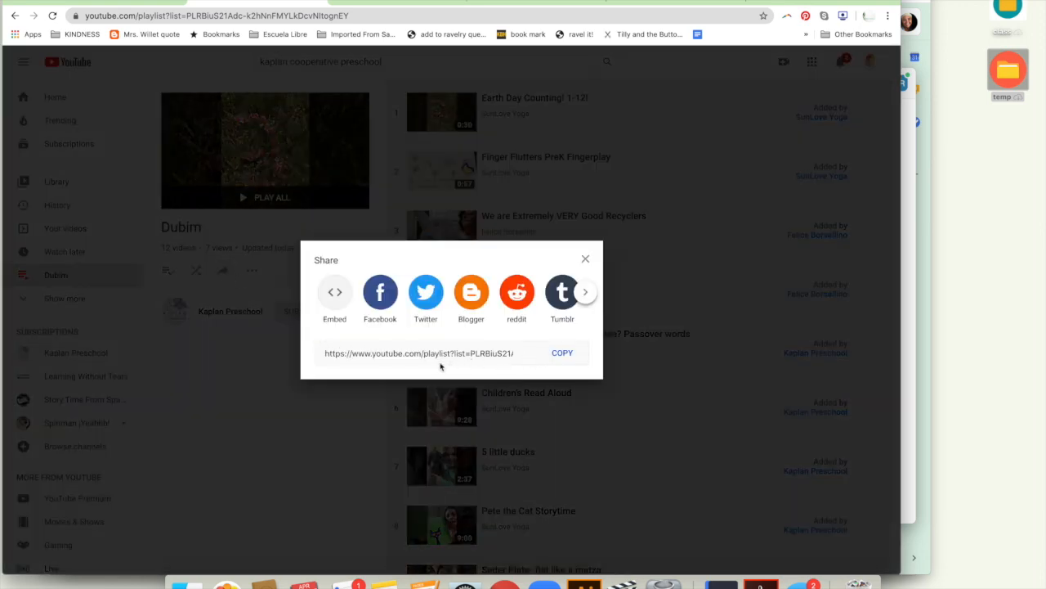
left_click(561, 353)
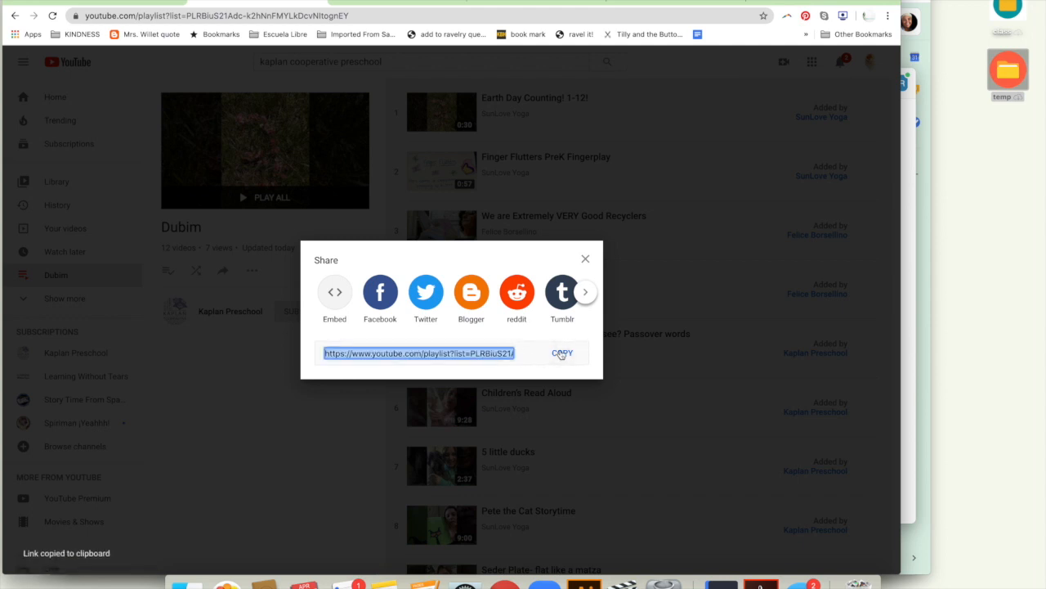
key("Escape")
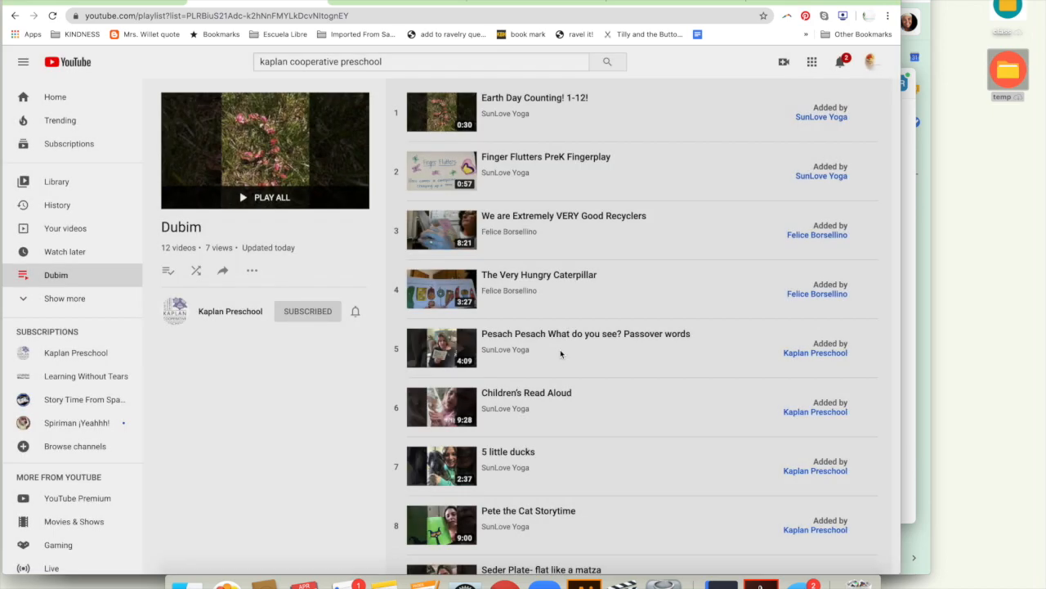
- Return to the schedule, enter the teacher's first name followed by "'s post" at Monday 11:00 AM, and link it to the copied playlist URL
left_click(664, 2)
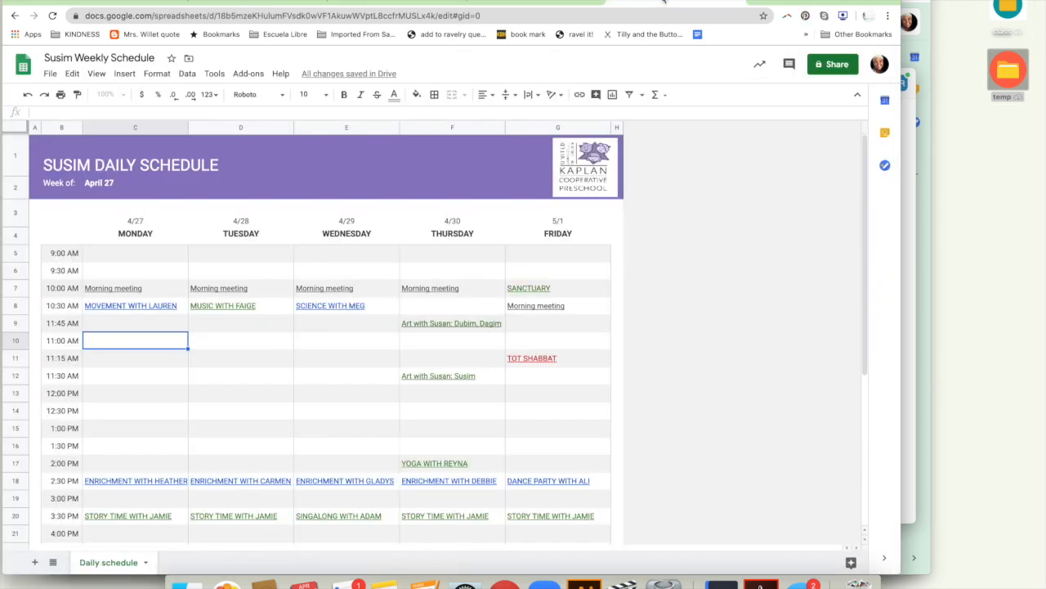
double_click(119, 337)
type("Reyna")
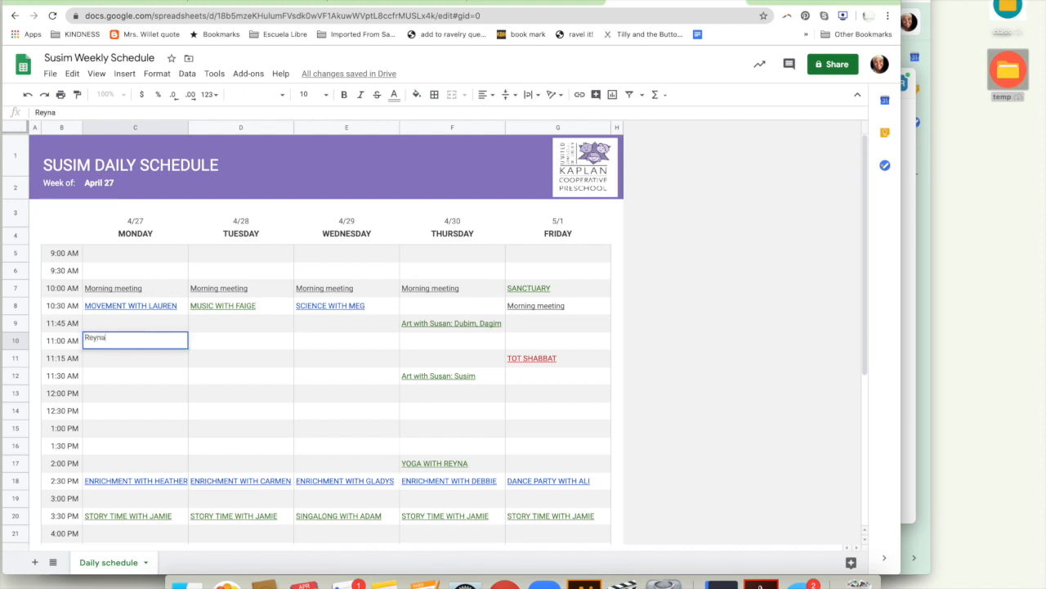
type("'s pos")
left_click(579, 96)
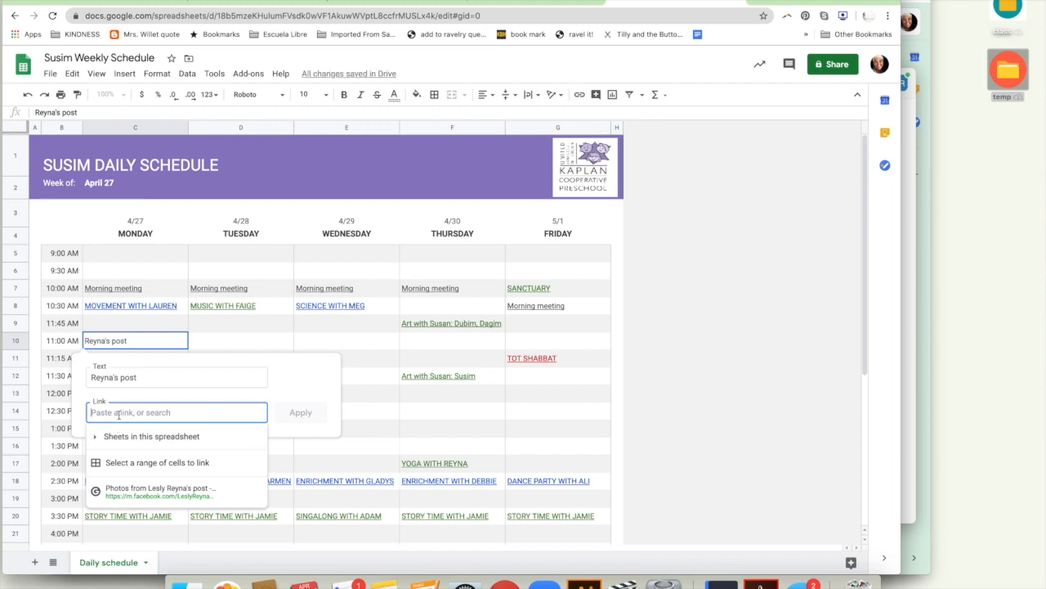
key("super+v")
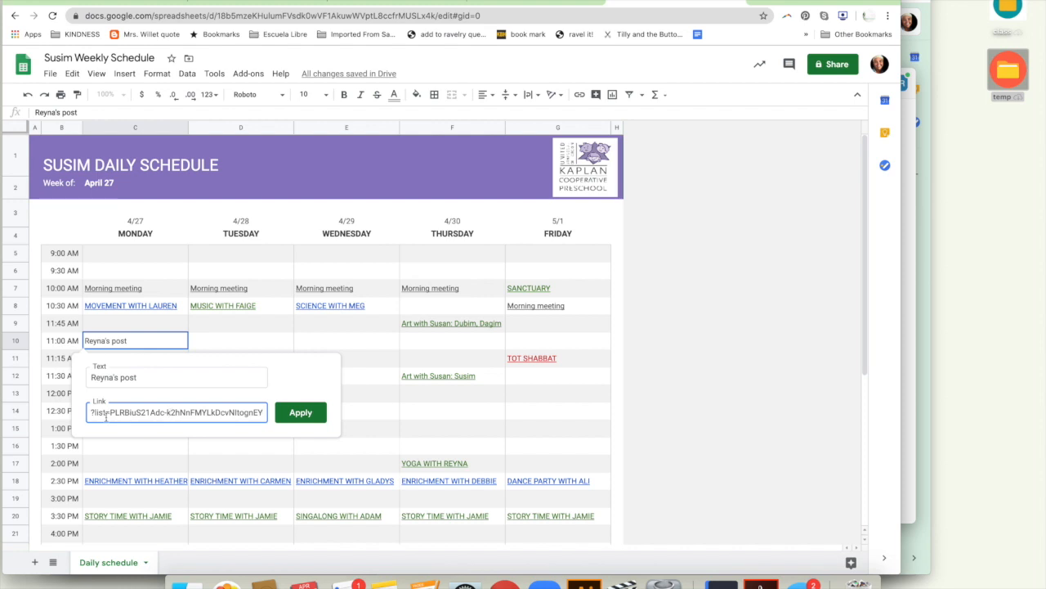
left_click(300, 413)
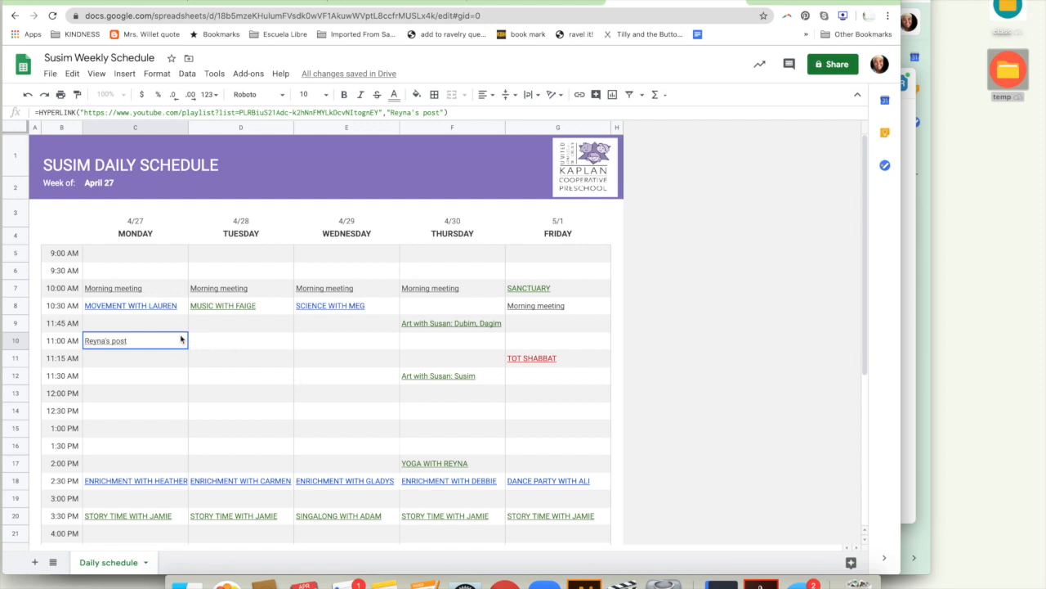
- Fill the linked post entry from the Monday 11:00 AM cell across Tuesday through Friday
mouse_move(175, 344)
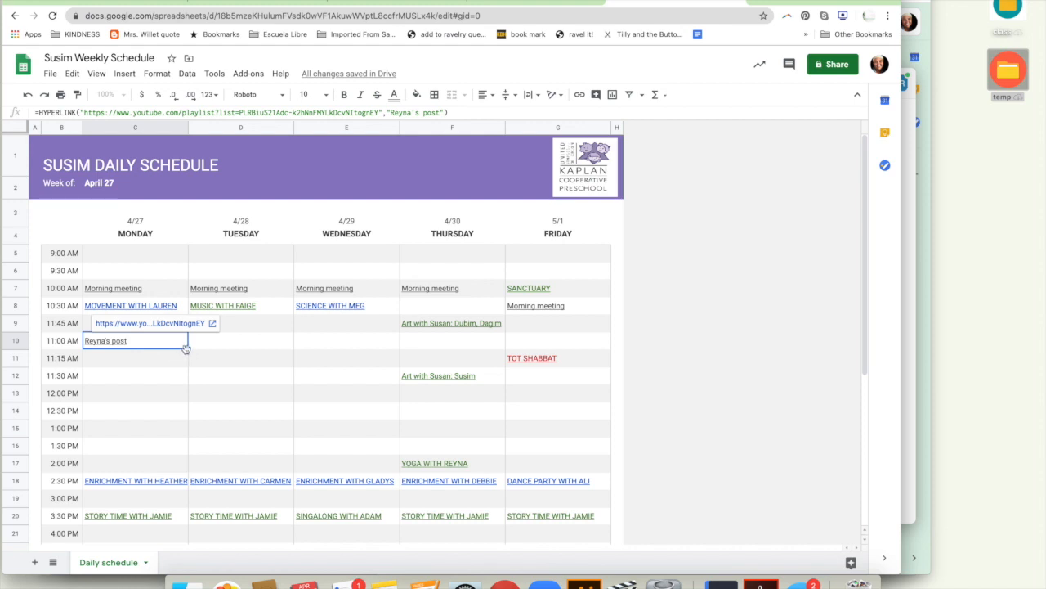
left_click_drag(188, 348, 561, 356)
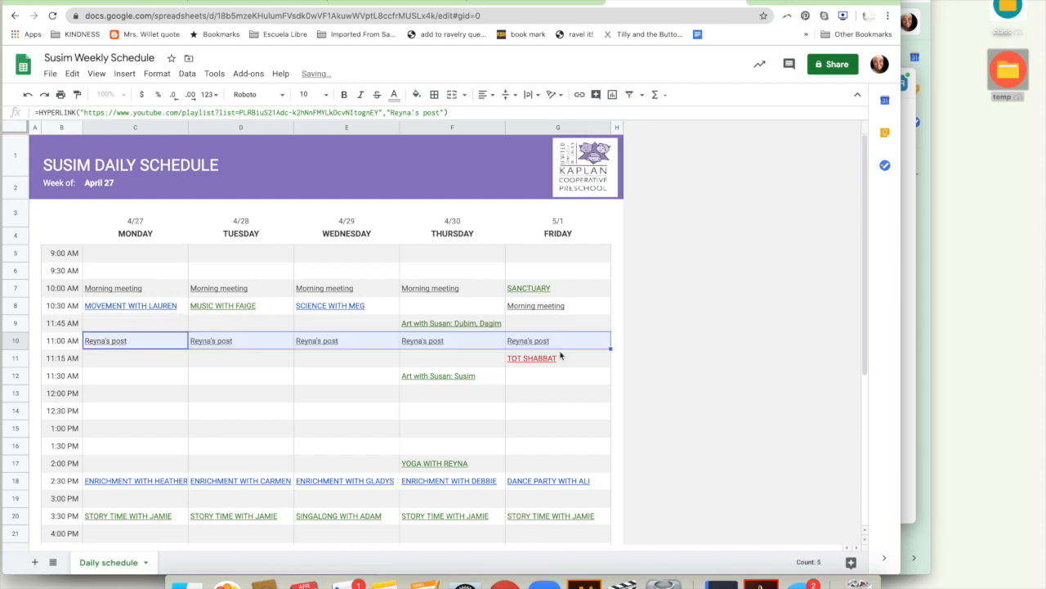
left_click(688, 355)
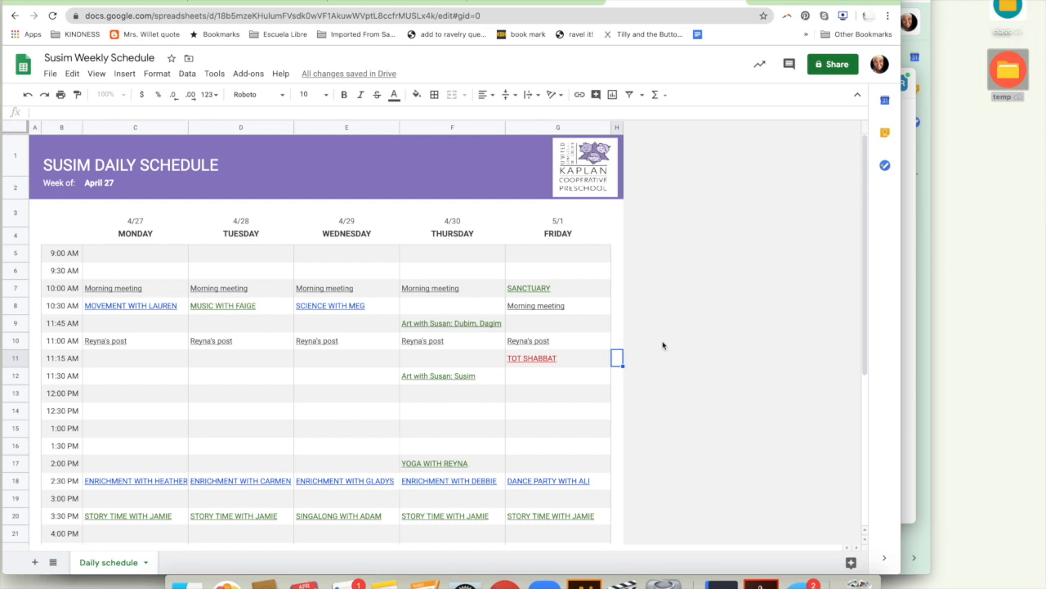
- Delete the empty schedule rows from 4:00 PM through 6:30 PM
scroll(548, 420, "down", 4)
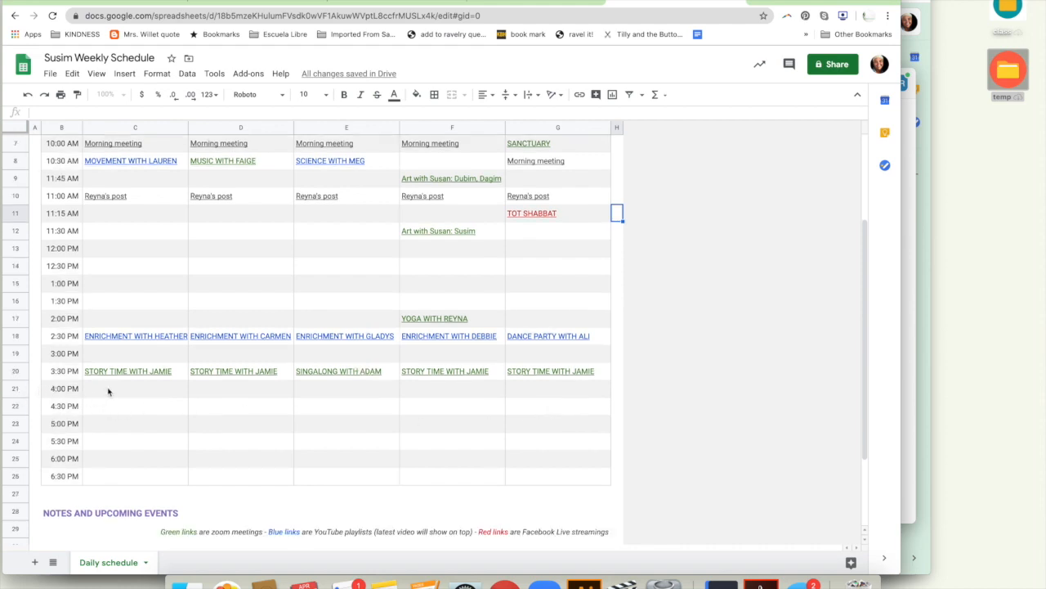
left_click(22, 388)
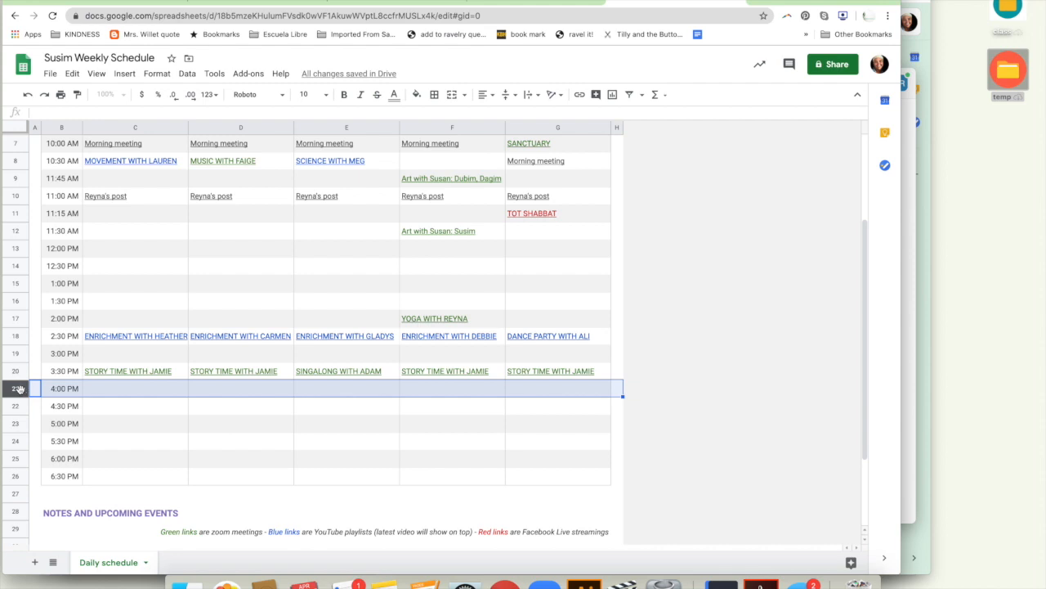
left_click(18, 476, "shift")
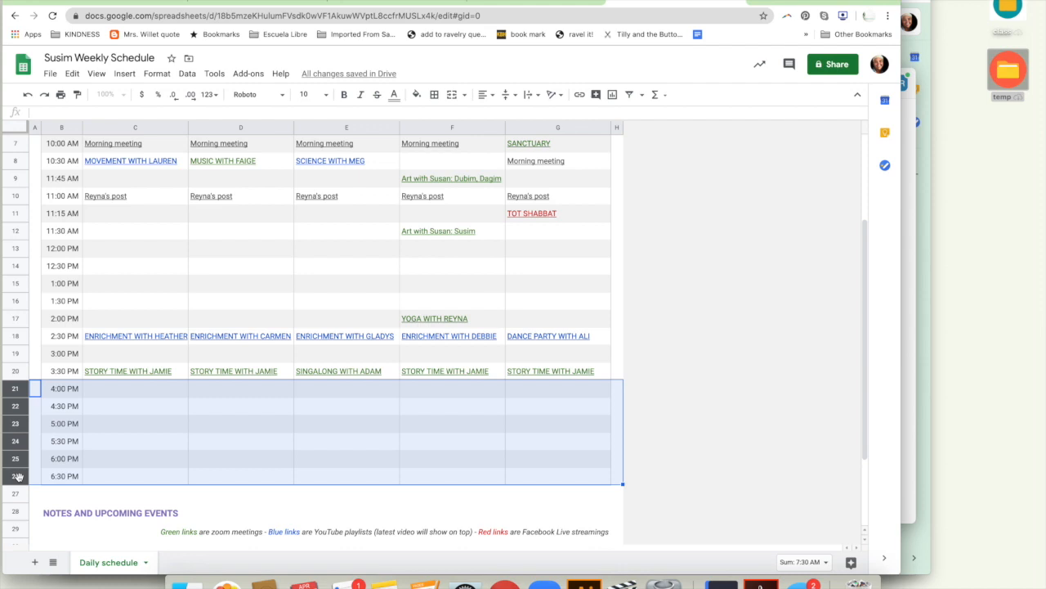
right_click(179, 393)
right_click(120, 406)
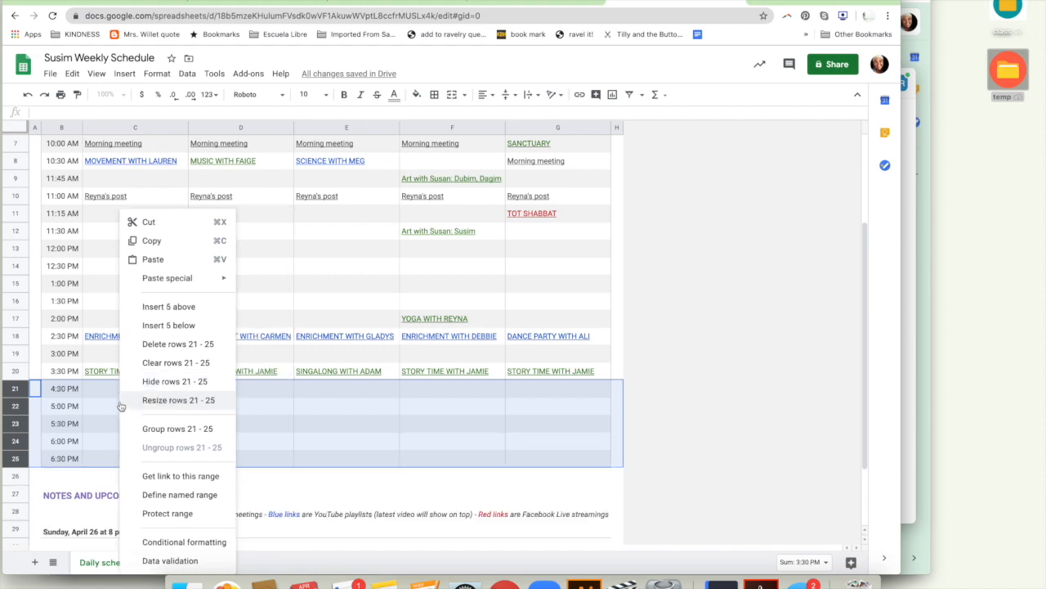
left_click(161, 345)
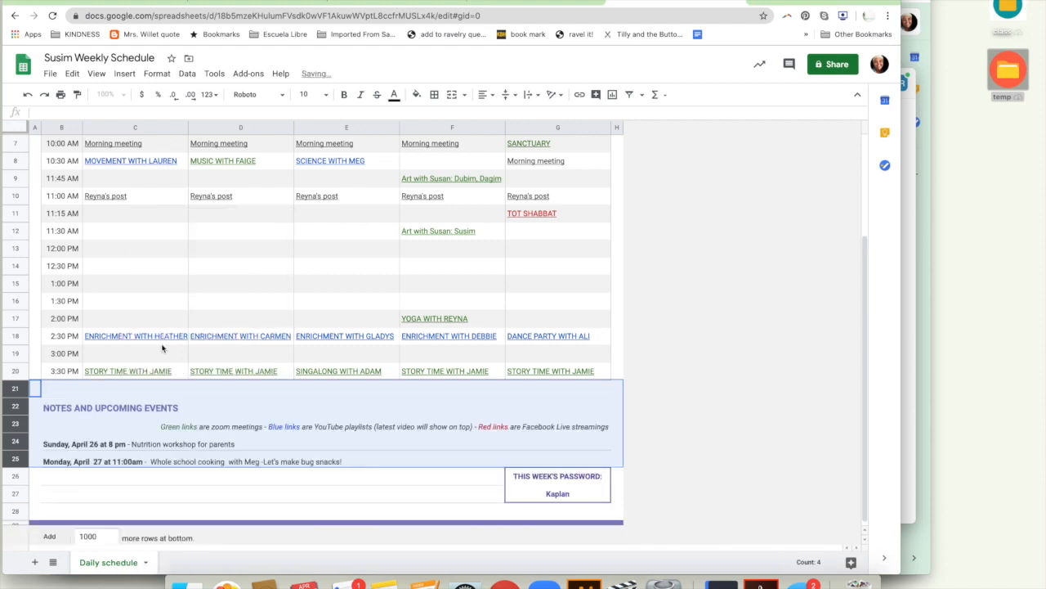
left_click(661, 312)
- Link the Monday, April 27 whole school cooking note under Notes and Upcoming Events to the copied playlist URL
scroll(662, 312, "down", 1)
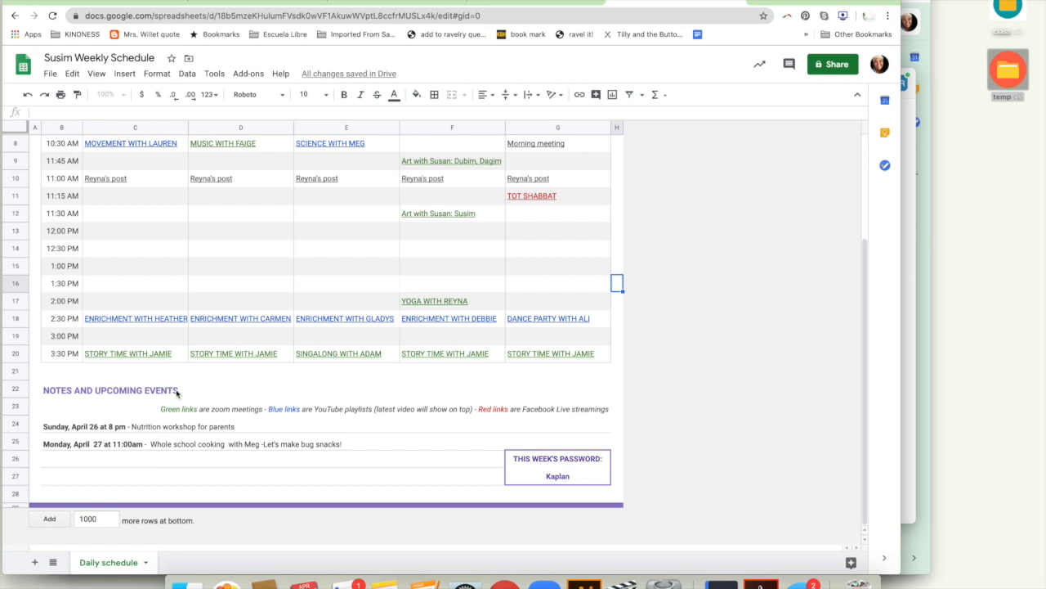
scroll(182, 367, "up", 5)
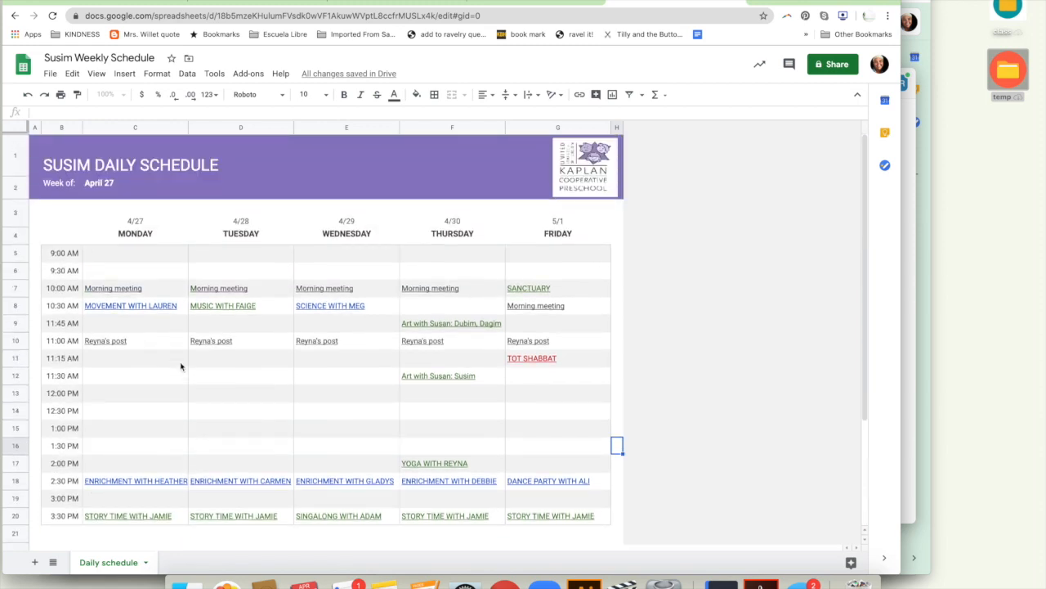
scroll(182, 366, "down", 5)
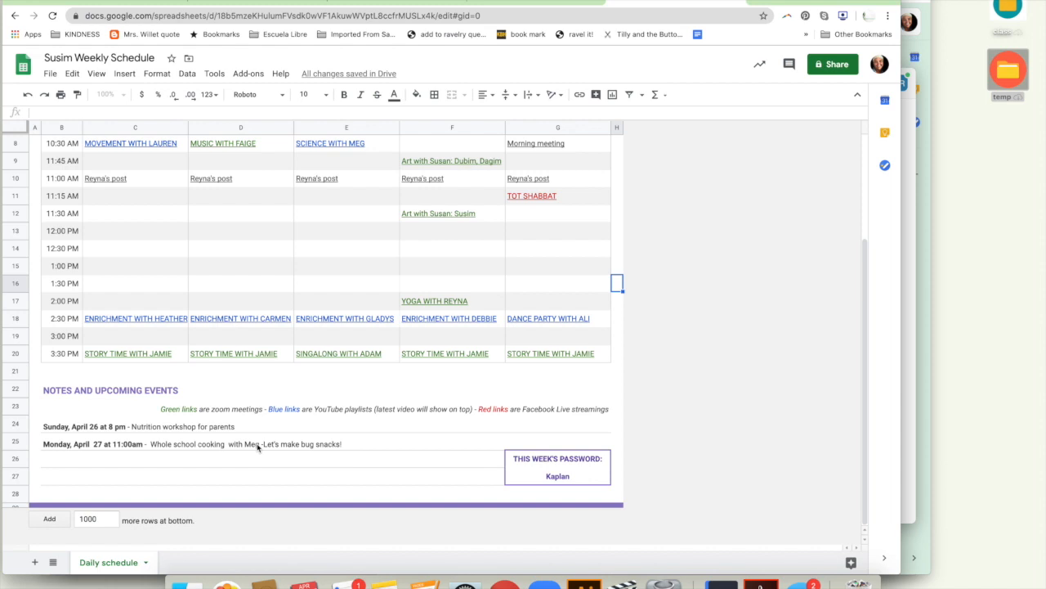
left_click(150, 444)
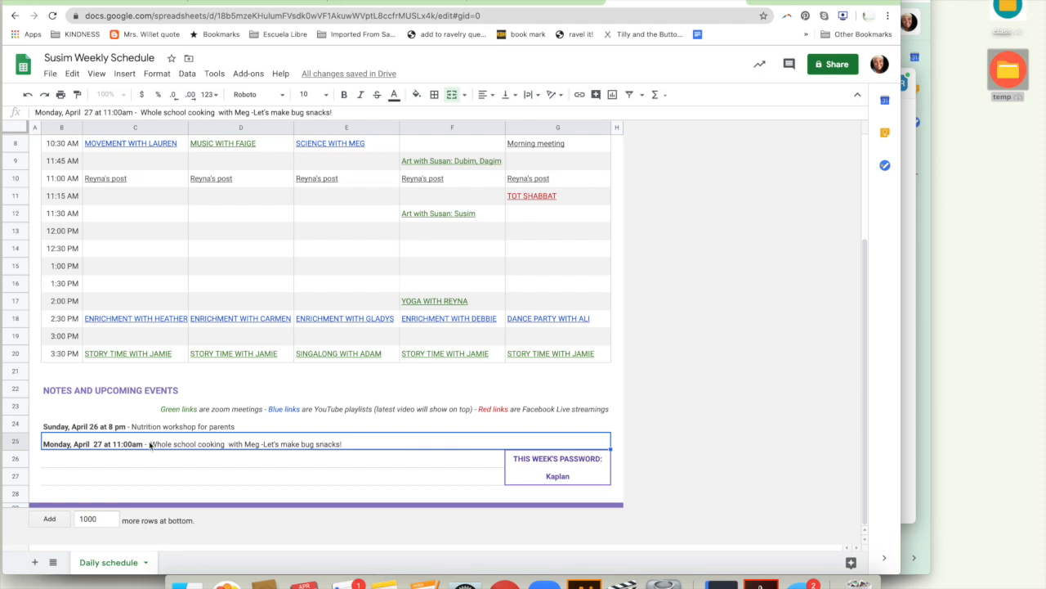
double_click(151, 444)
left_click_drag(151, 437, 259, 437)
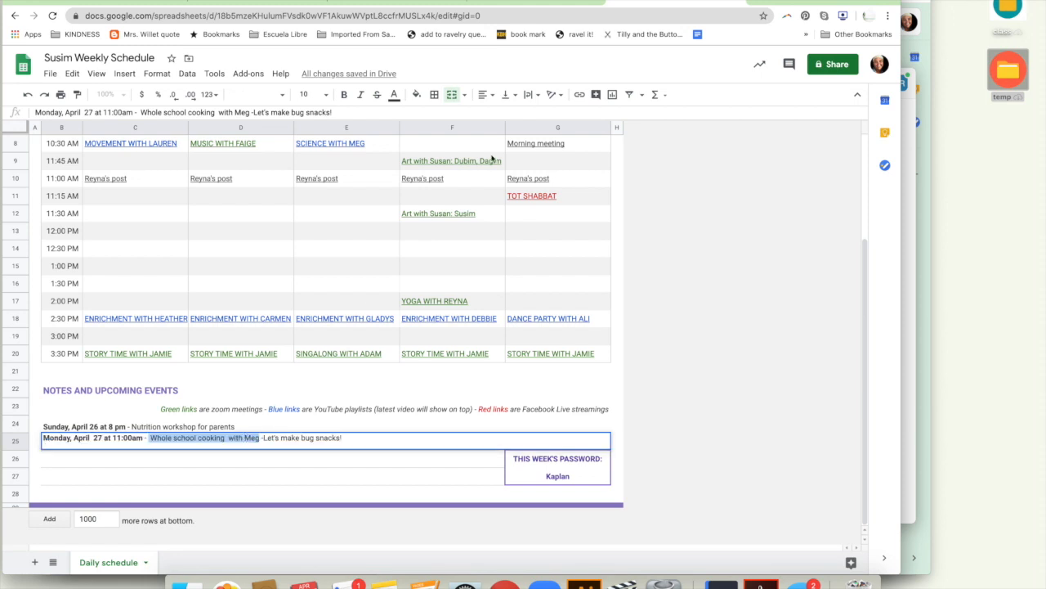
left_click(580, 97)
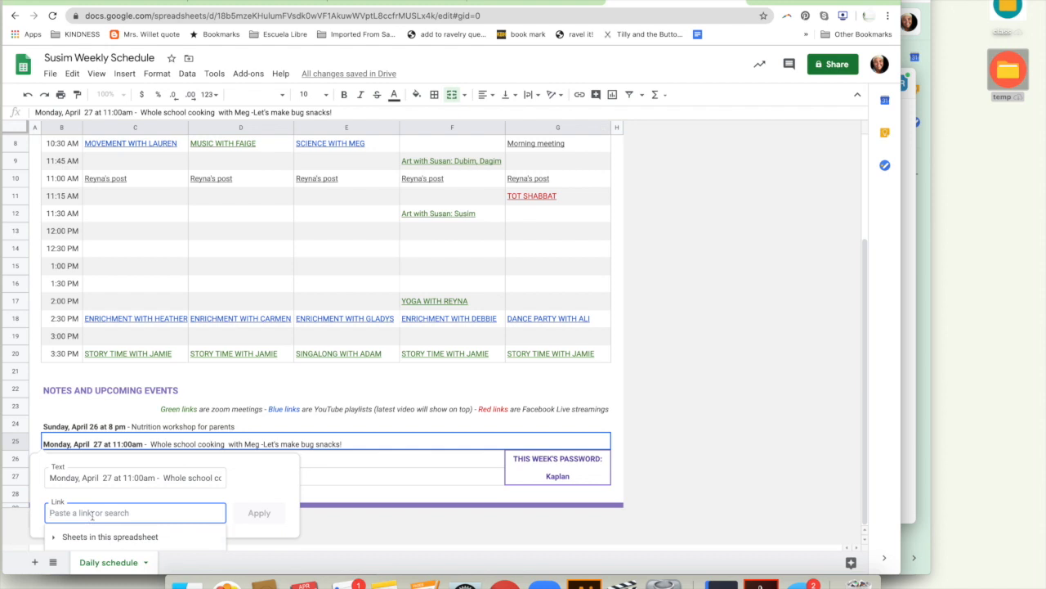
type("https://www.youtube.com/playlist?list=PLRBiuS21Adc-k2hNnFMYLkDcvNItognEY")
left_click(254, 512)
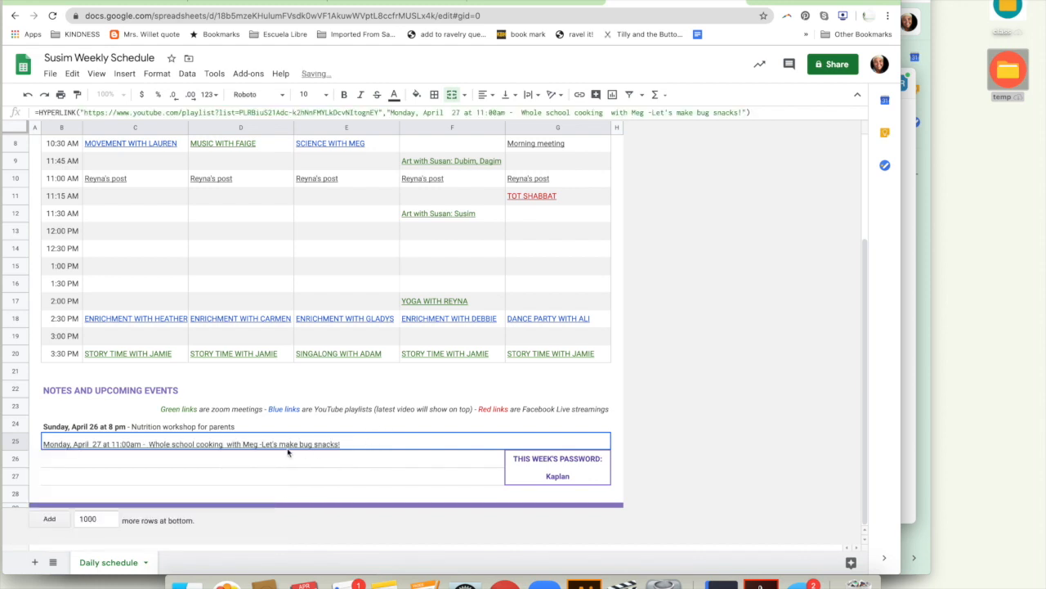
left_click(293, 464)
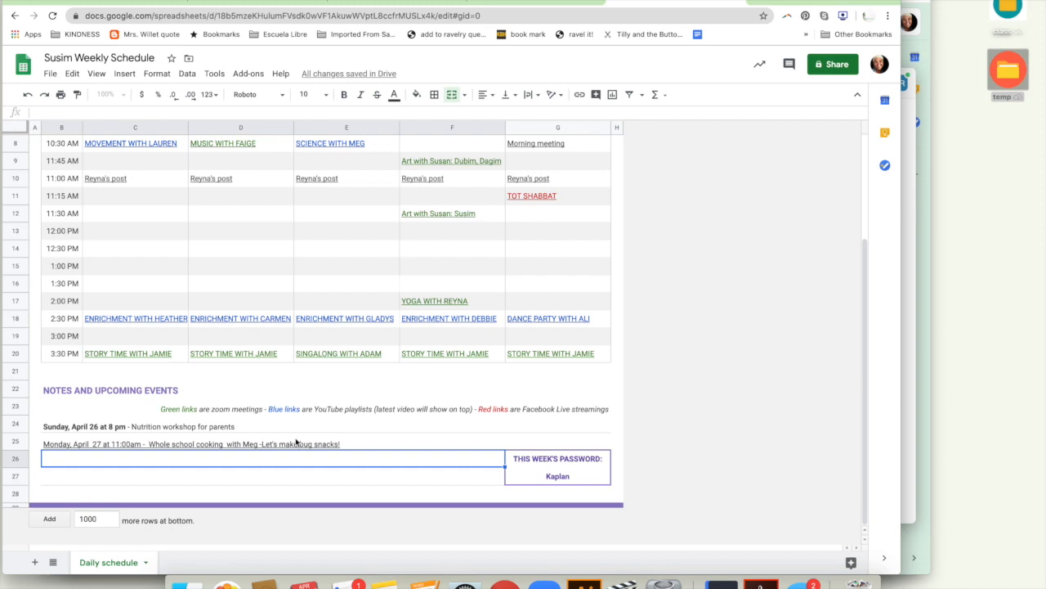
left_click(296, 446)
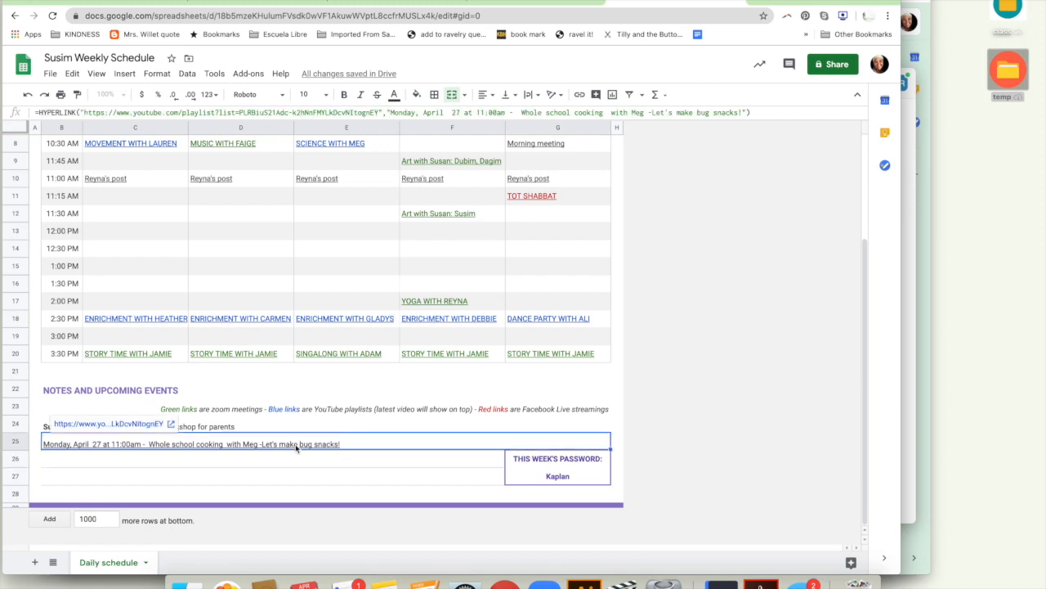
left_click(368, 464)
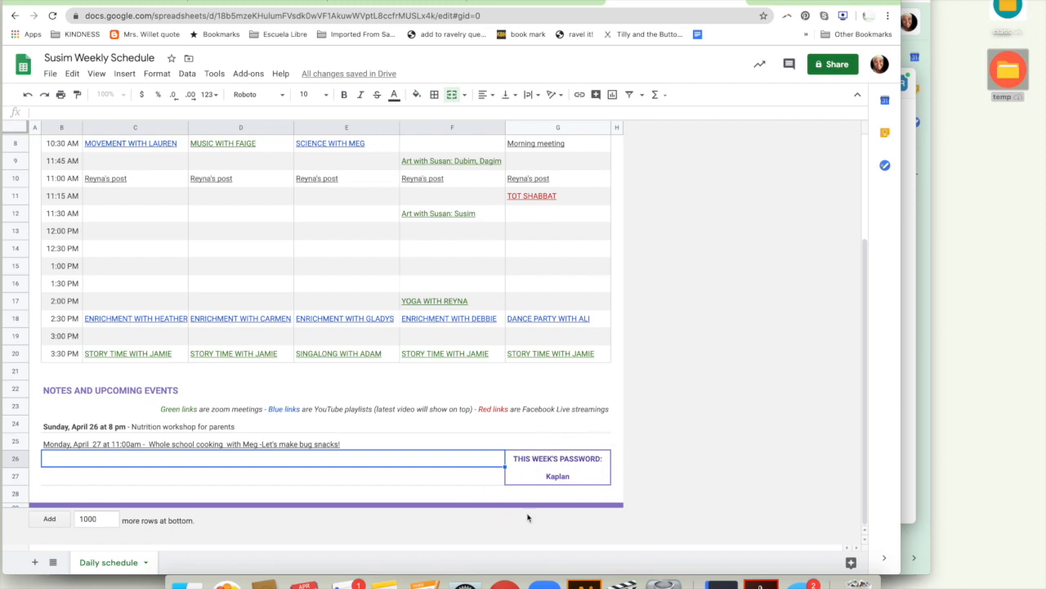
- Check the cell holding this week's password and look over the whole schedule
left_click(560, 476)
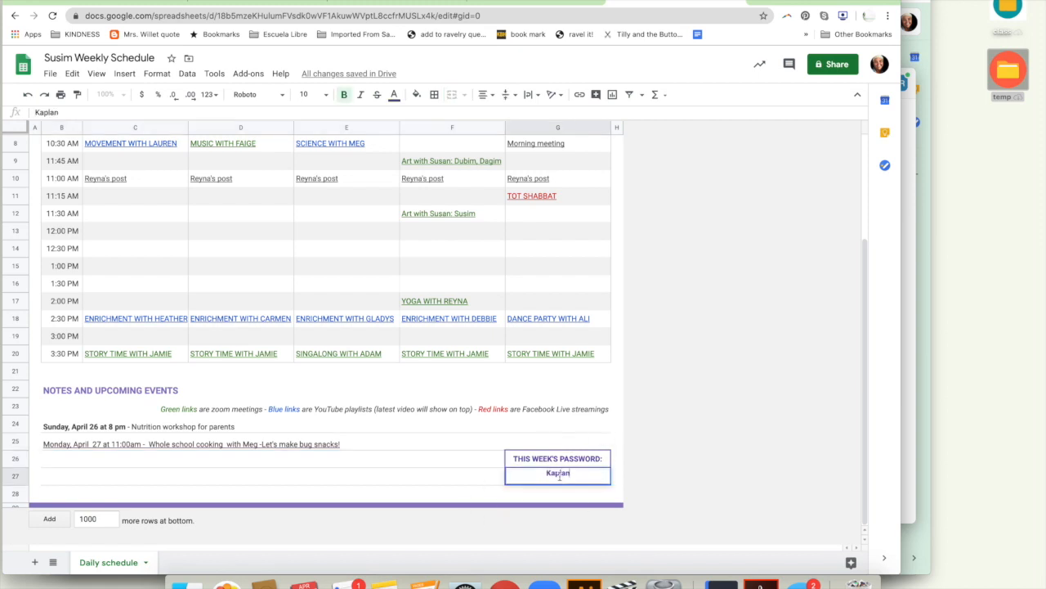
double_click(559, 474)
left_click(730, 425)
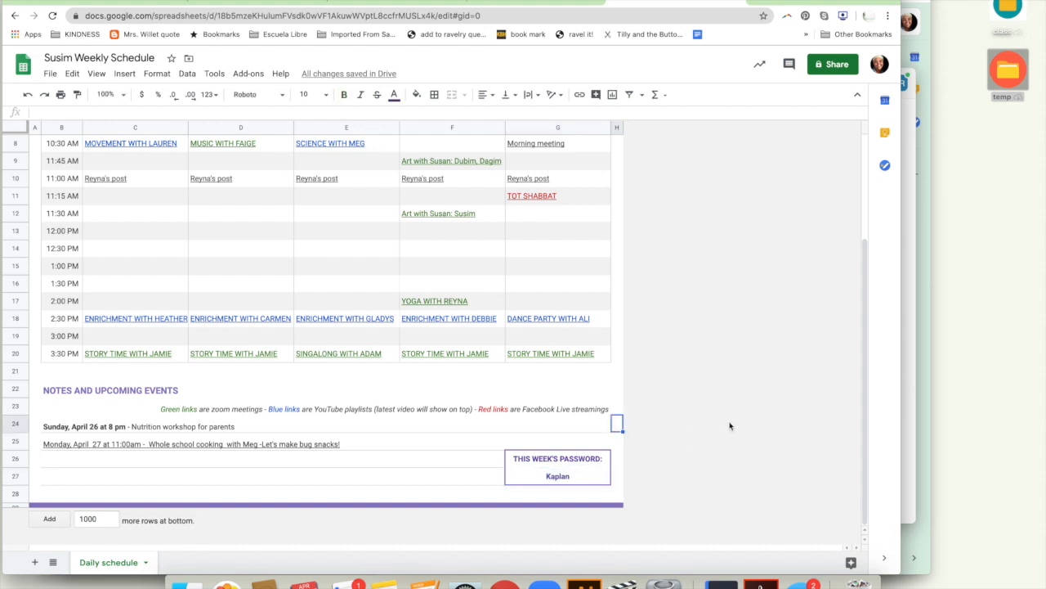
scroll(610, 373, "up", 5)
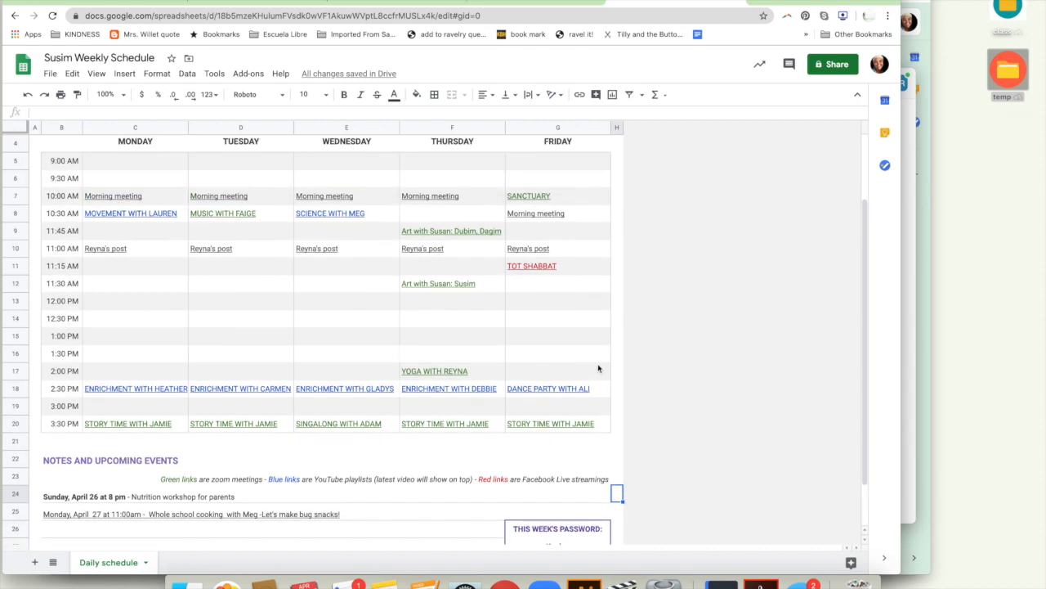
scroll(595, 366, "down", 2)
scroll(595, 366, "up", 2)
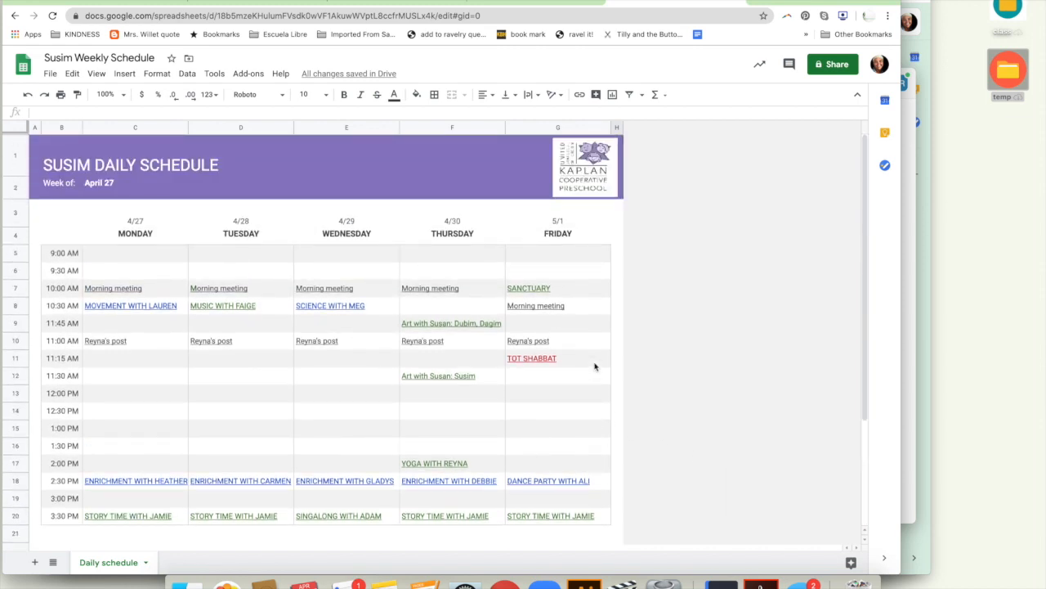
scroll(595, 366, "down", 2)
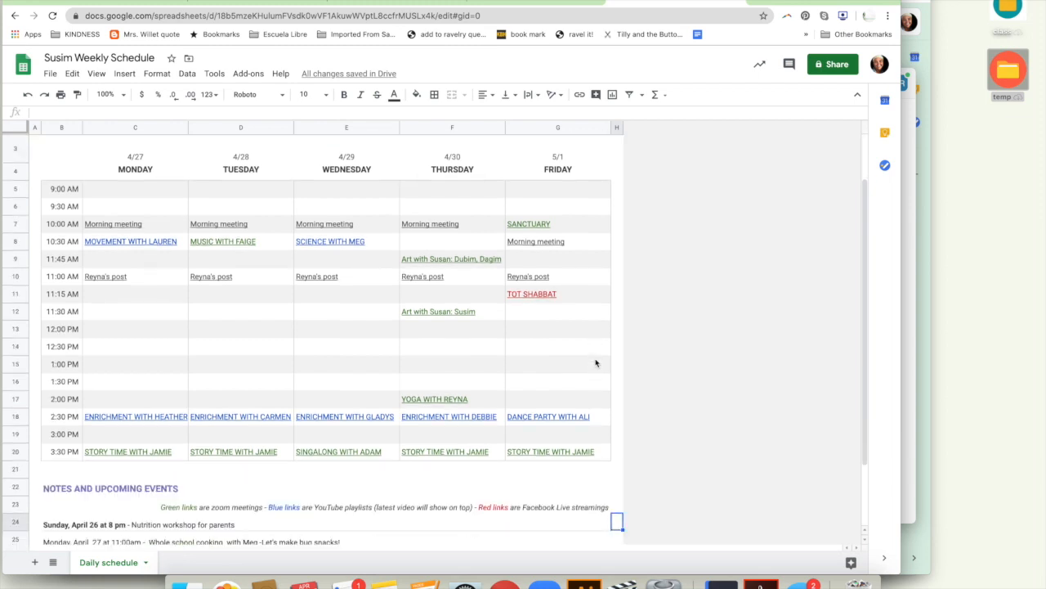
- Download the current sheet as a PDF document
left_click(50, 74)
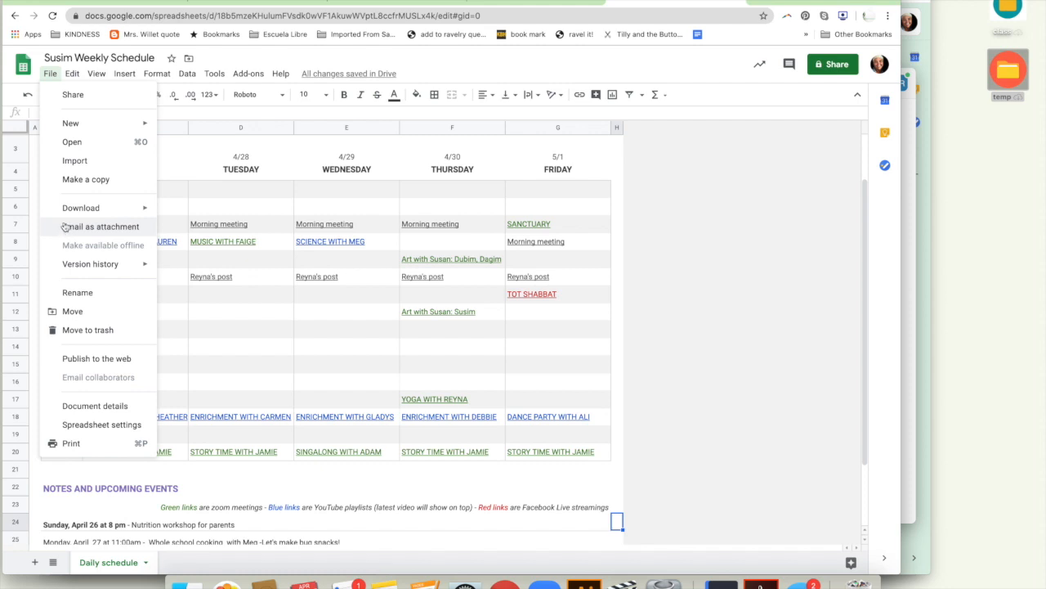
mouse_move(67, 210)
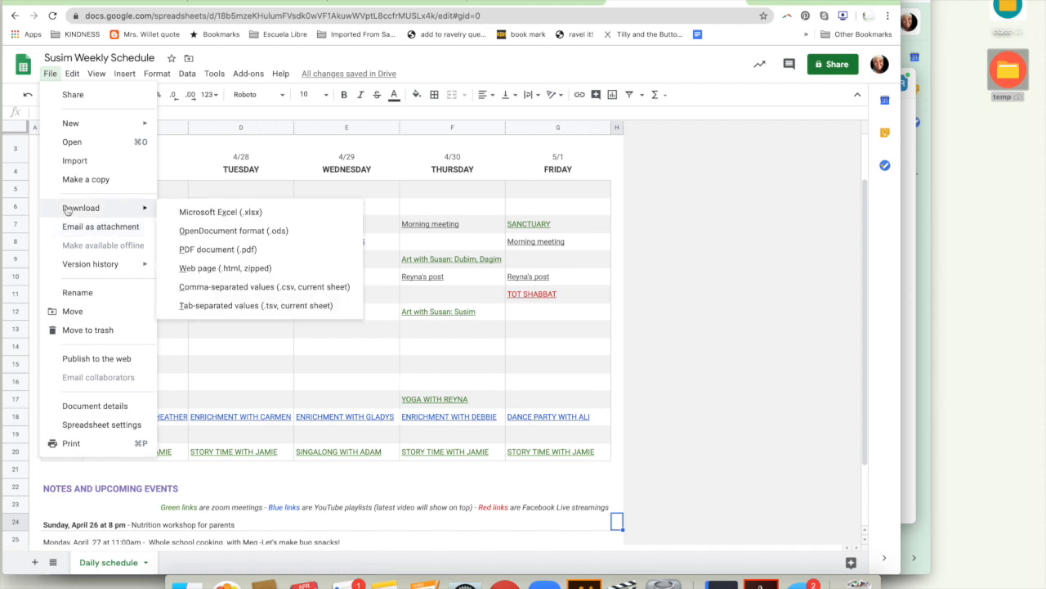
left_click(219, 249)
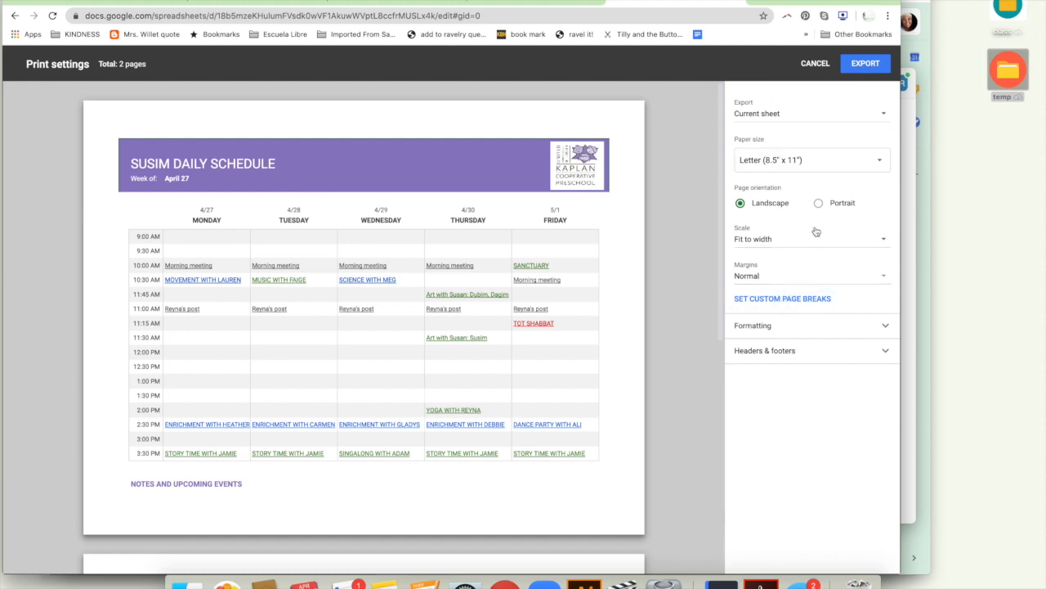
left_click(859, 71)
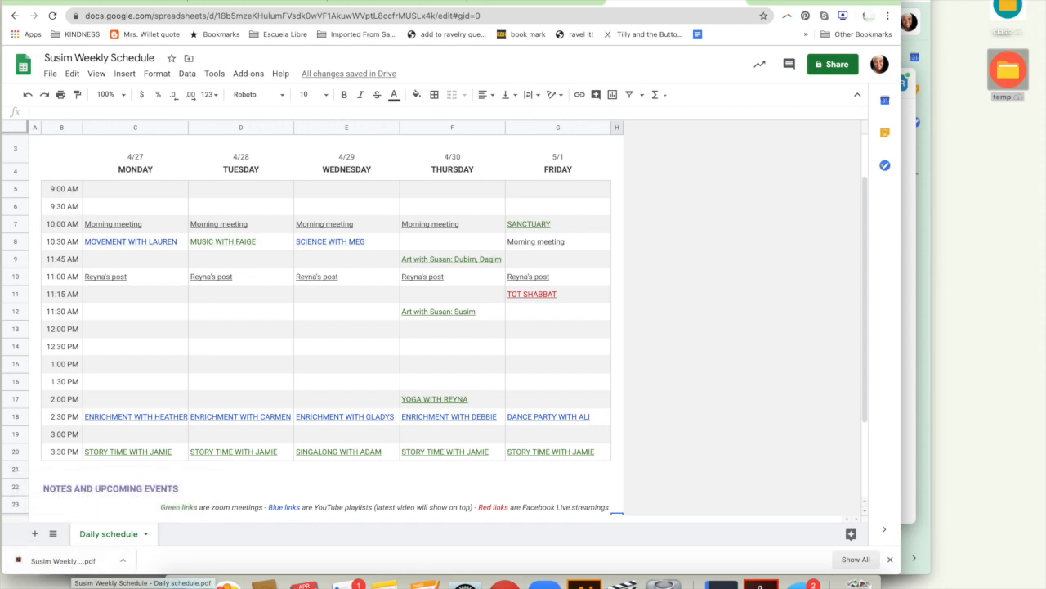
- Switch to Finder and locate the exported Susim Weekly Schedule PDF in the Downloads folder
left_click(187, 582)
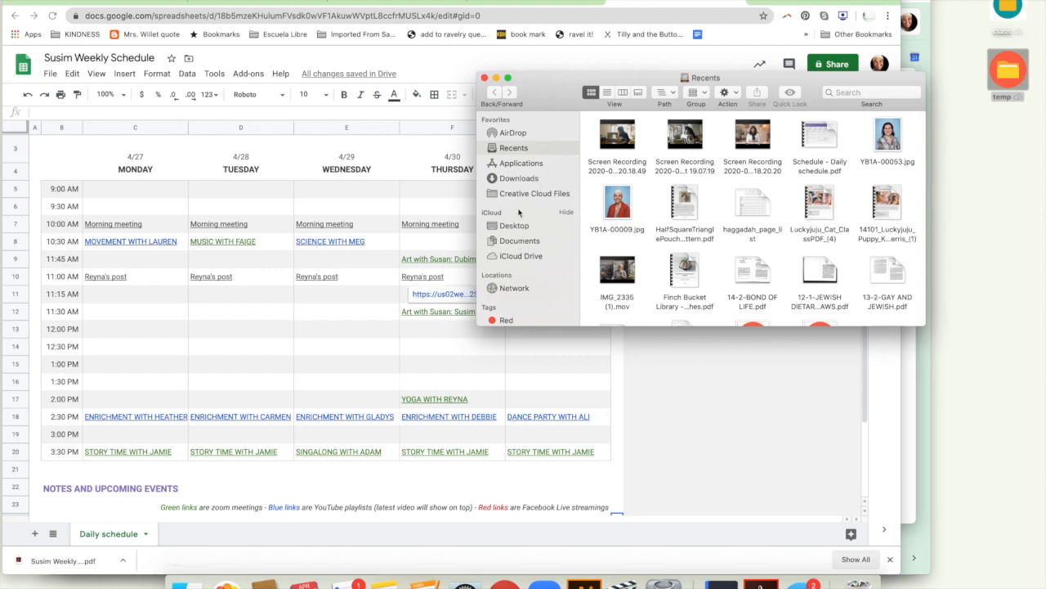
left_click(524, 179)
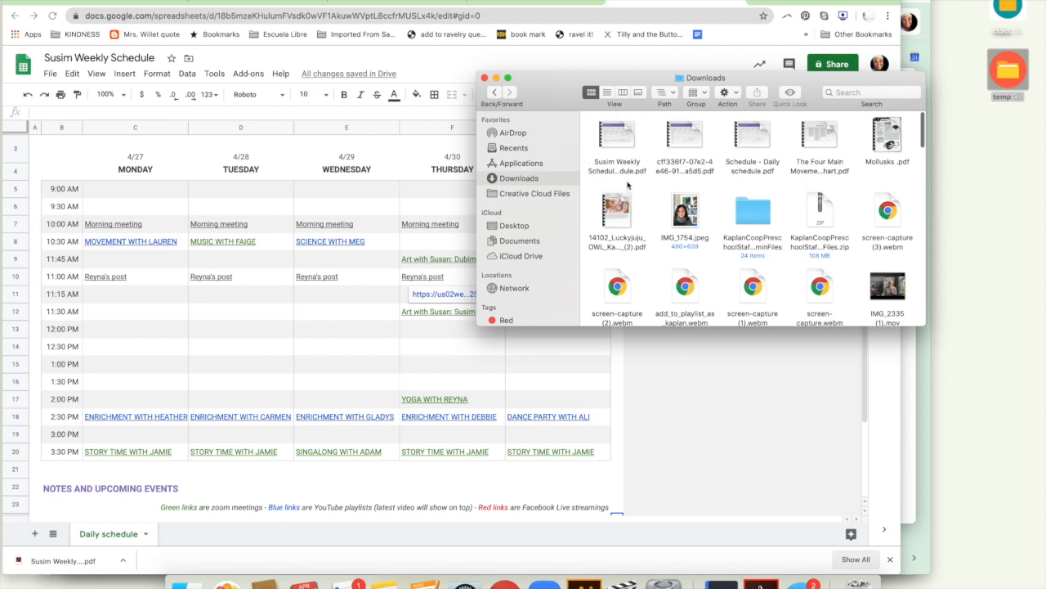
mouse_move(628, 151)
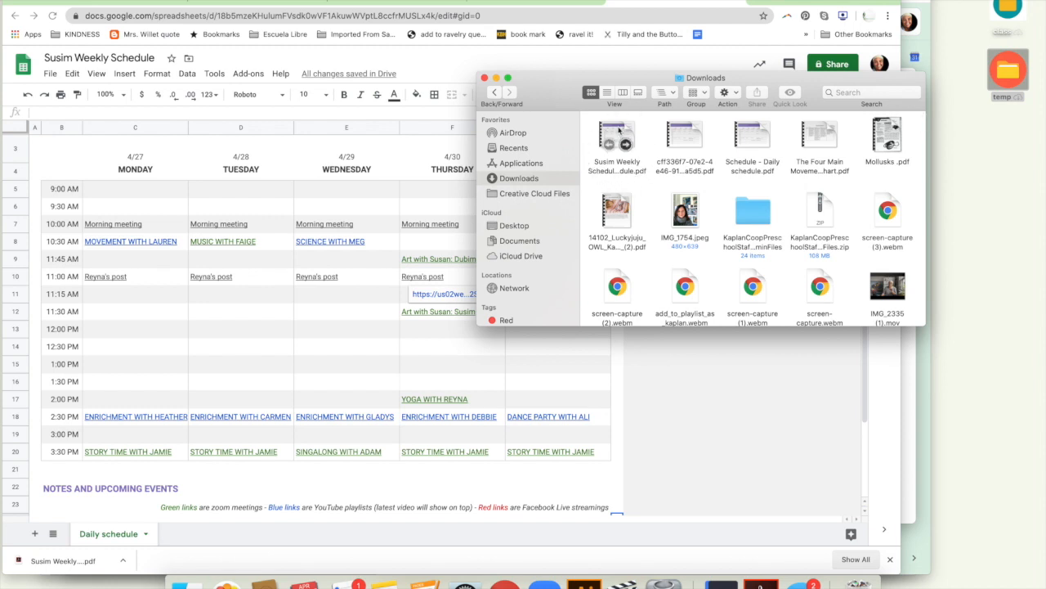
- Switch to Remini and start a new text post in the Susim class
left_click(134, 2)
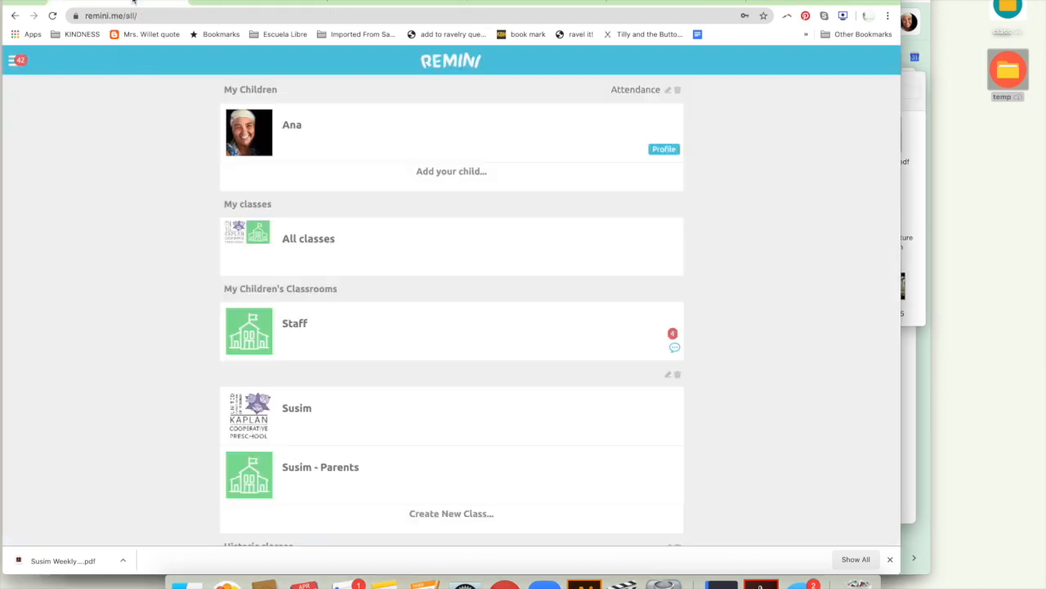
left_click(308, 412)
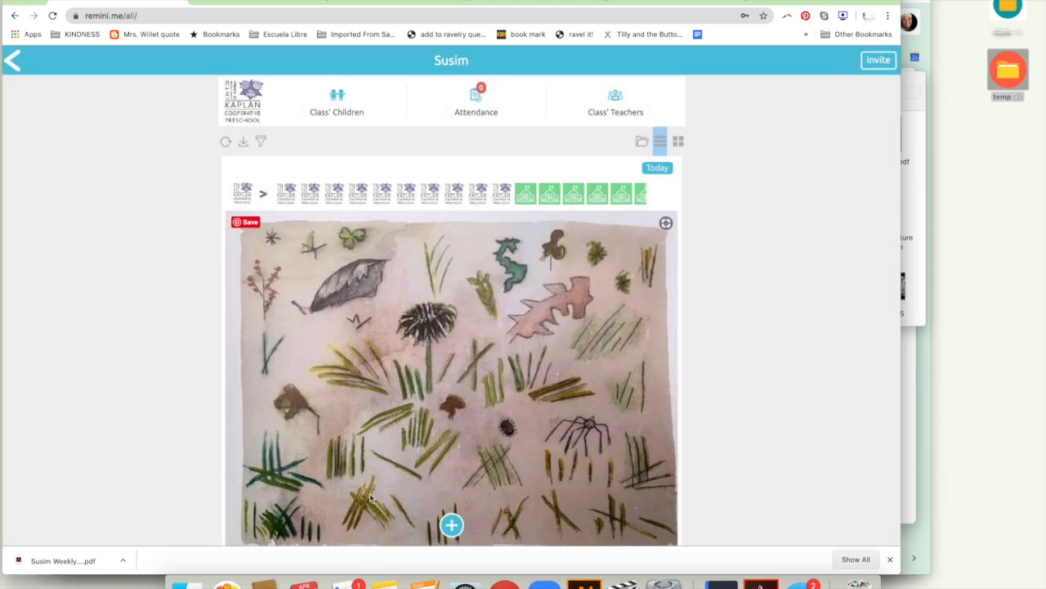
left_click(452, 526)
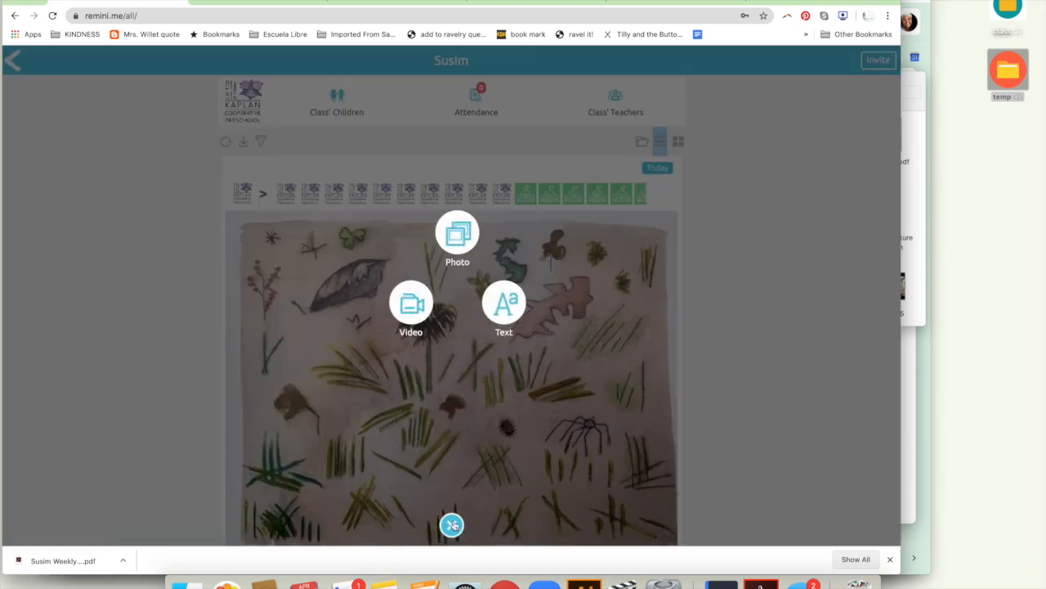
left_click(507, 311)
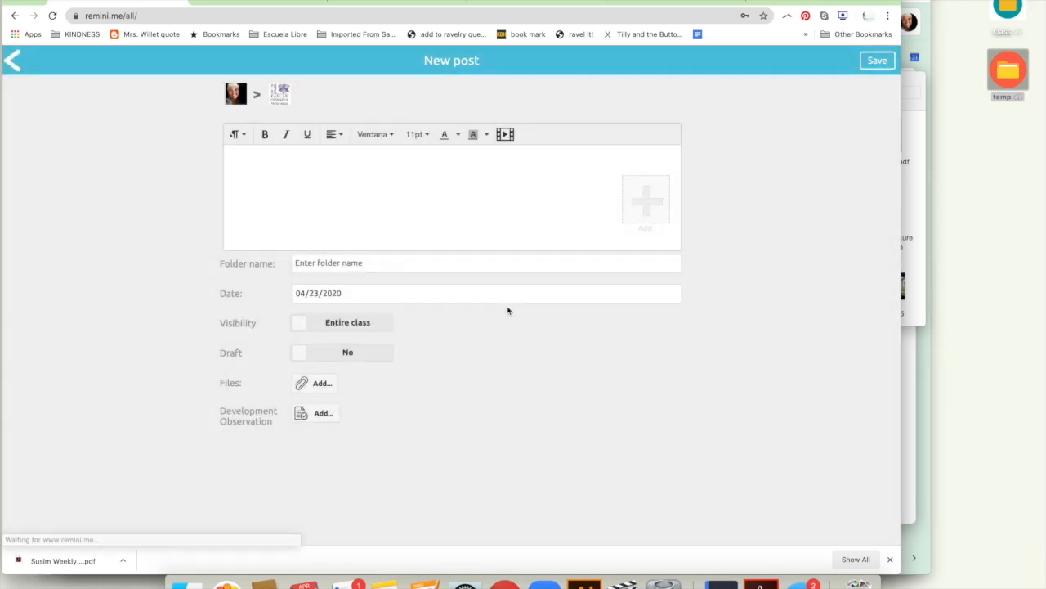
- Write "Find this week's schedule attached" as the post text and mark the post as a draft
left_click(421, 187)
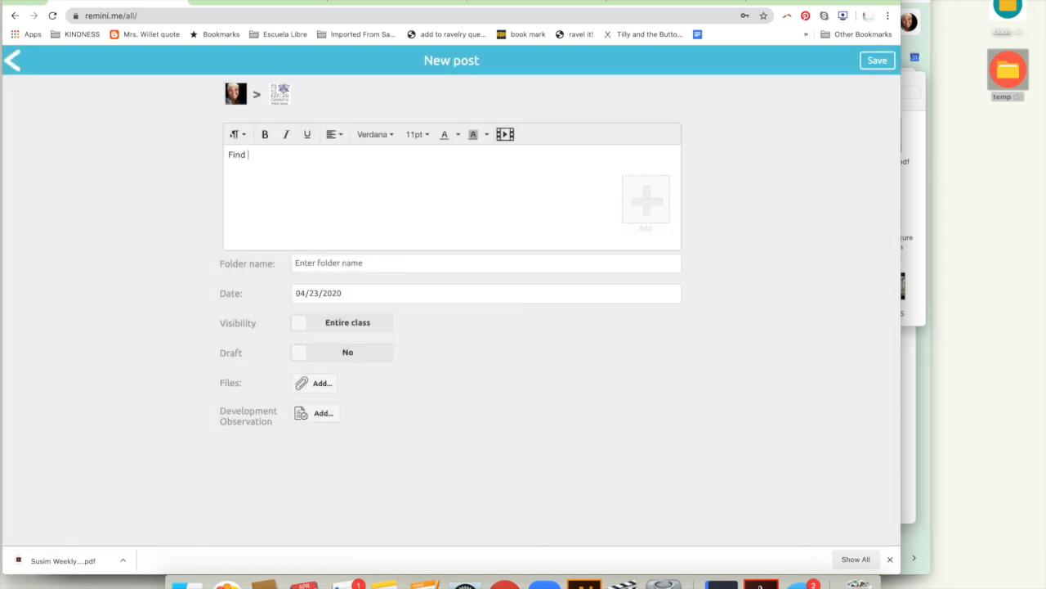
type("Find this week's schedule atta")
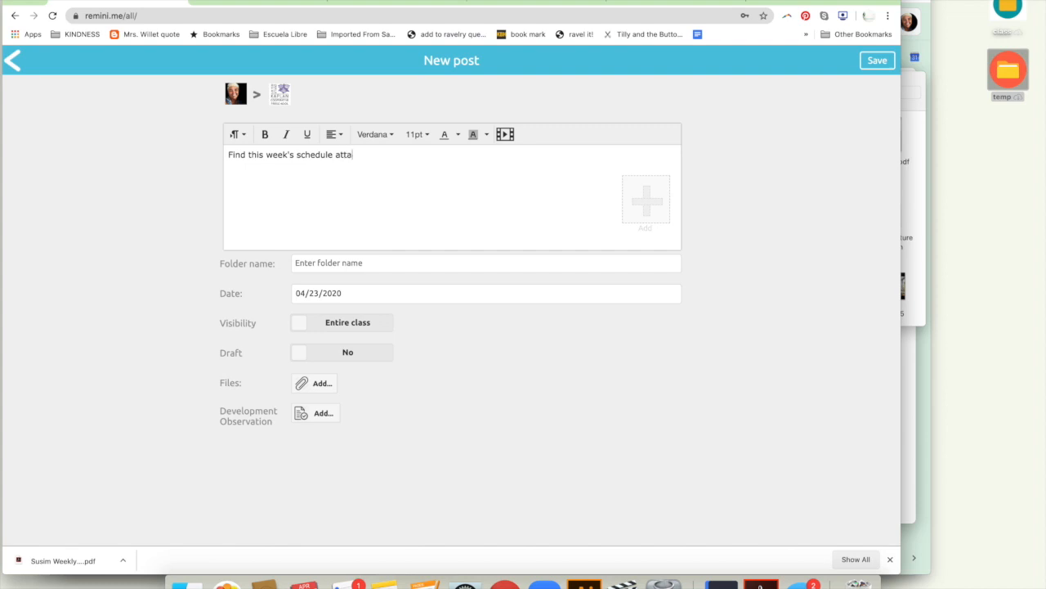
type("ched")
left_click(301, 353)
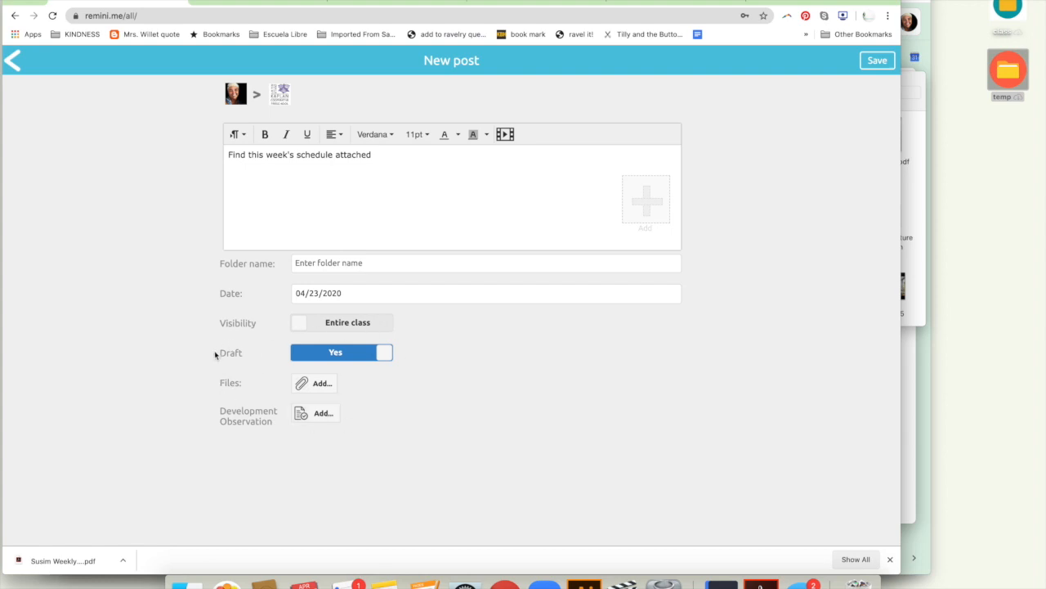
- Attach the Susim Weekly Schedule PDF from the Downloads folder to the post
left_click(322, 384)
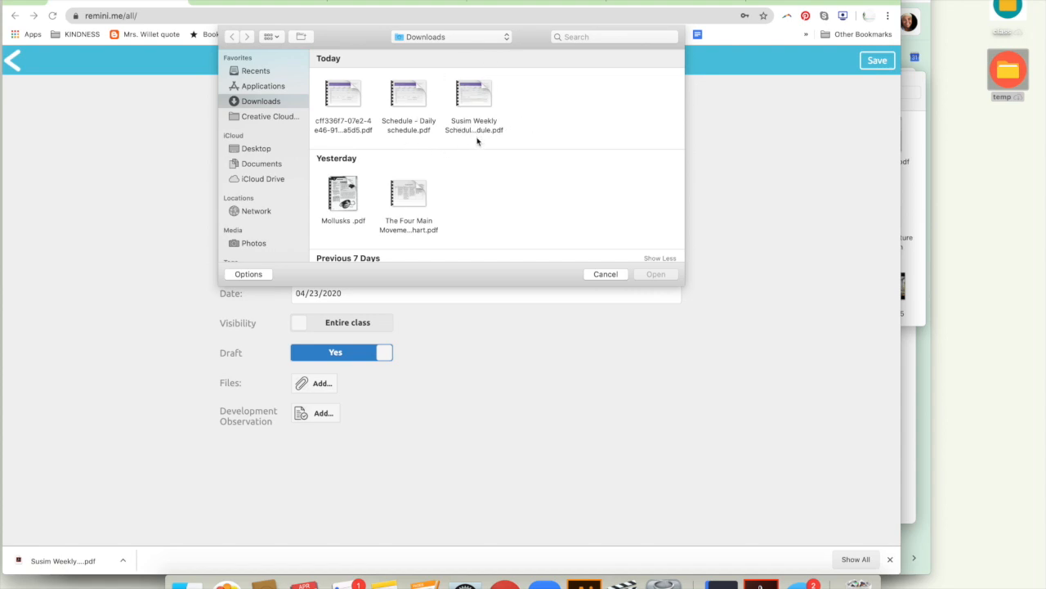
mouse_move(486, 100)
double_click(476, 92)
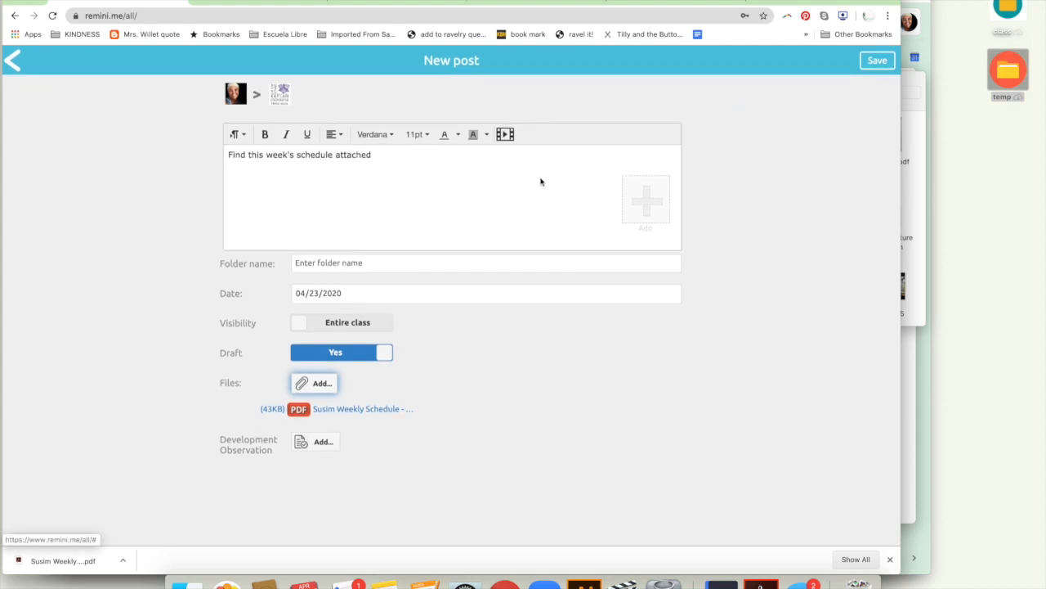
- Add "TEST:" in front of the post text and save the draft post
left_click(229, 153)
type("TEST:")
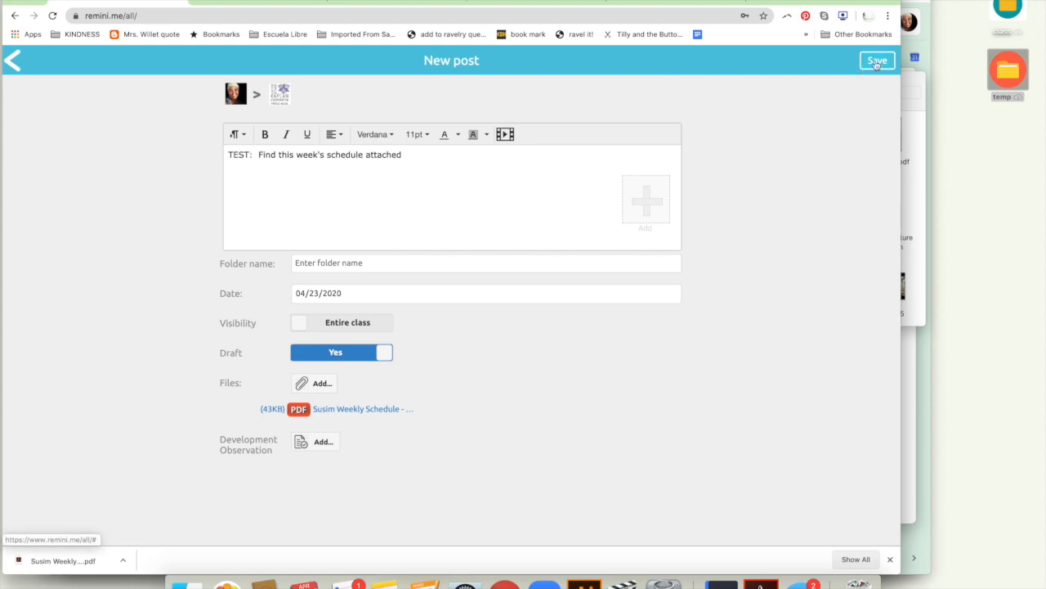
left_click(876, 63)
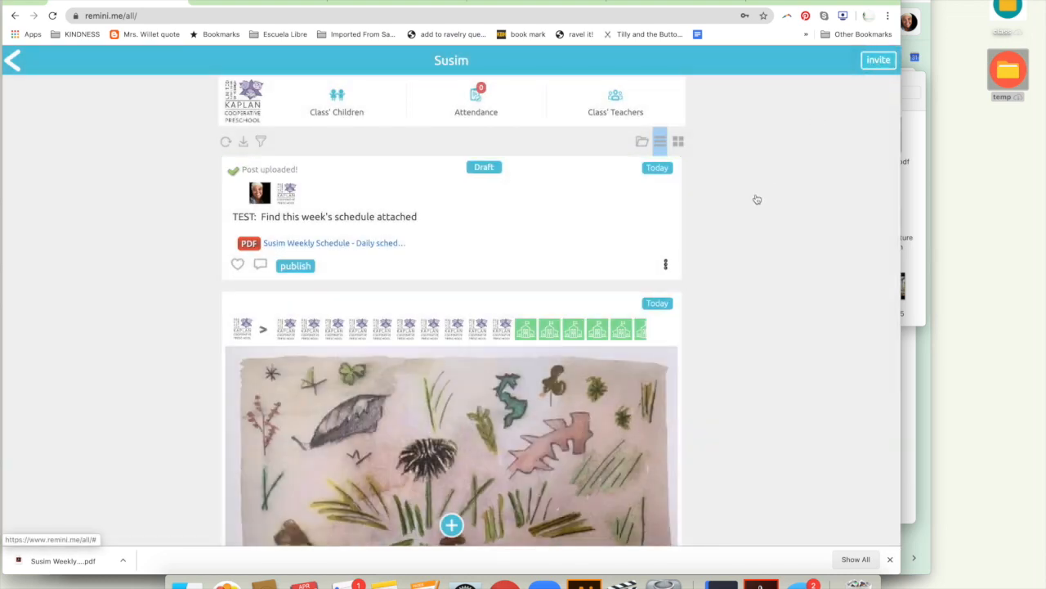
- Look through the earlier posts in the Susim class feed
scroll(756, 203, "down", 5)
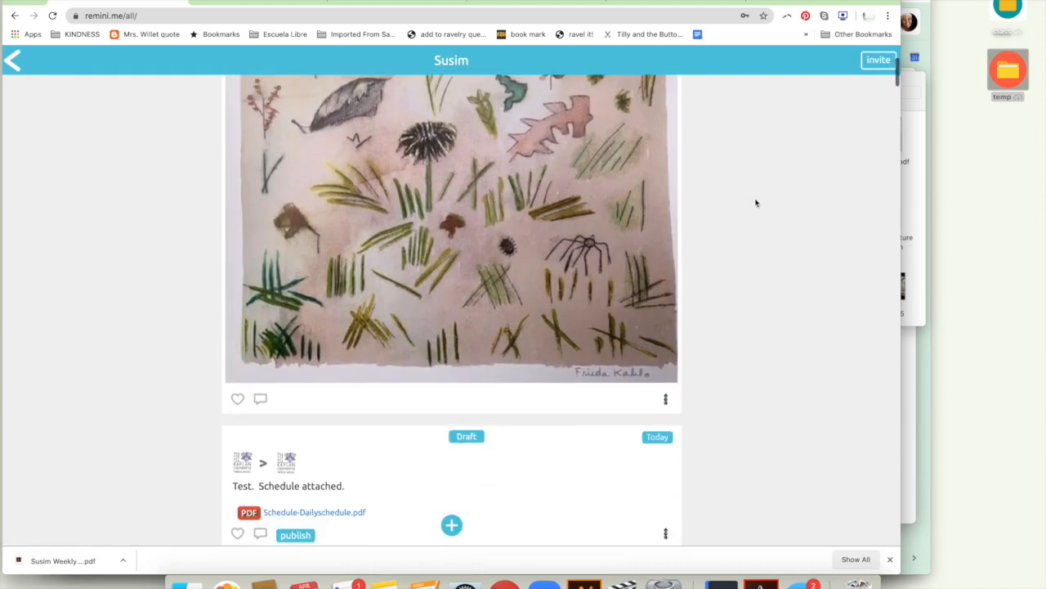
scroll(757, 202, "down", 5)
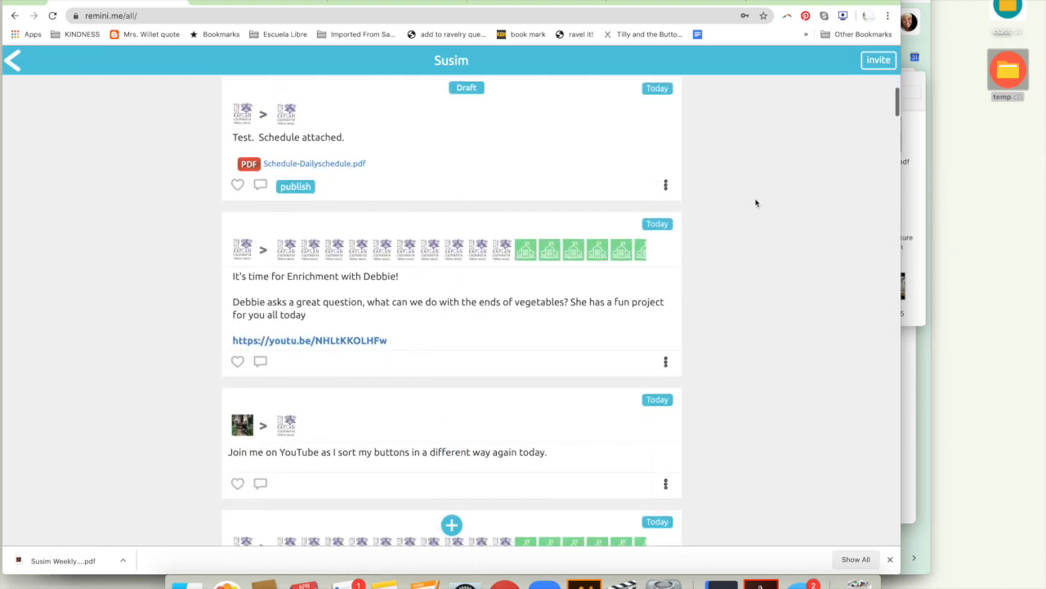
scroll(756, 202, "up", 1)
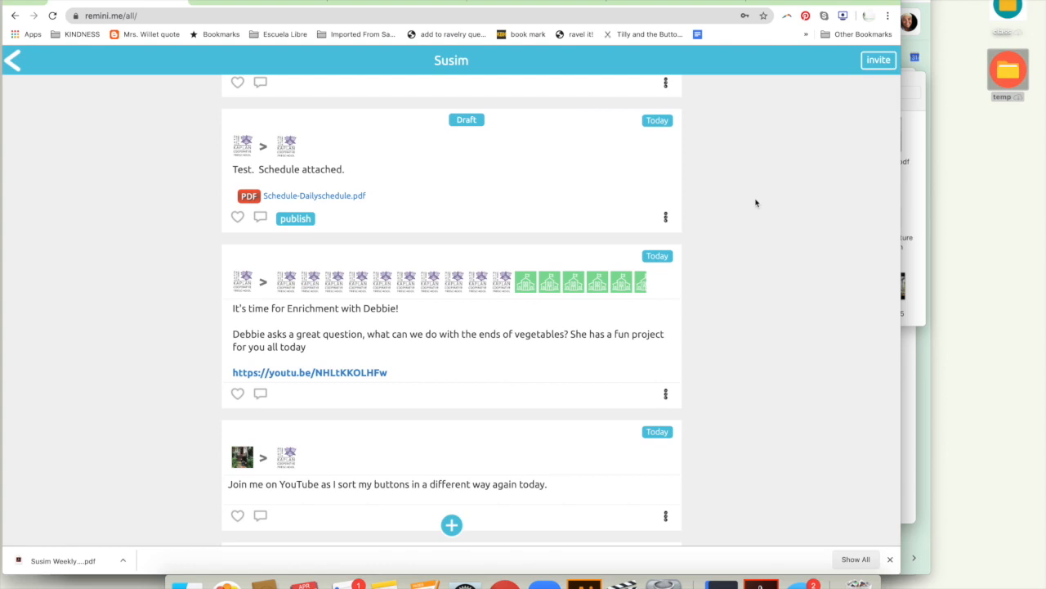